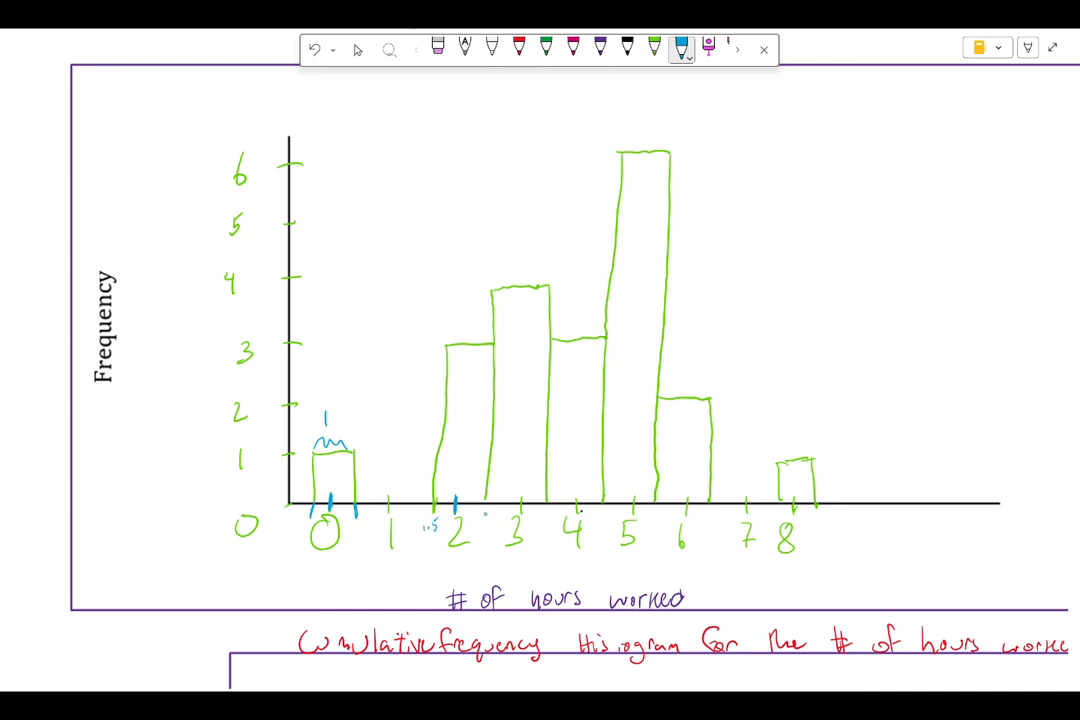
Step: Draw a small blue mark on the horizontal axis at the boundary between the 2 and 3 bars
drag(478, 512, 488, 517)
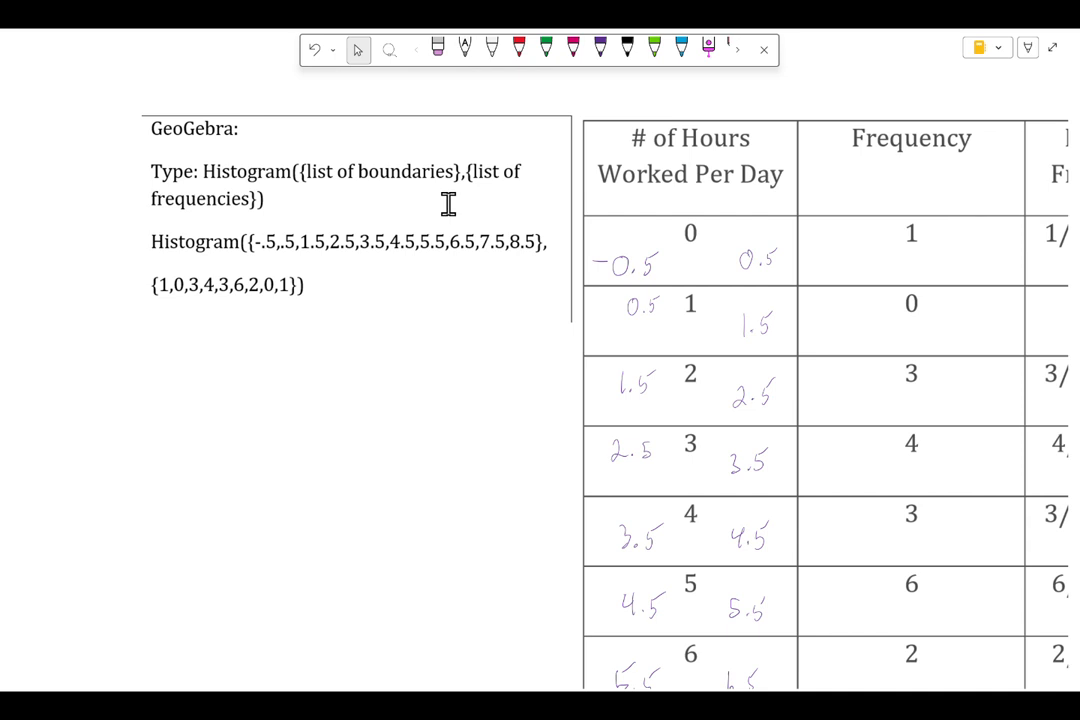
Step: Switch to GeoGebra and arrange it side by side with the OneNote page, bringing the hours, frequency and relative frequency columns into view
ctrl+scroll(448, 203, down, 5)
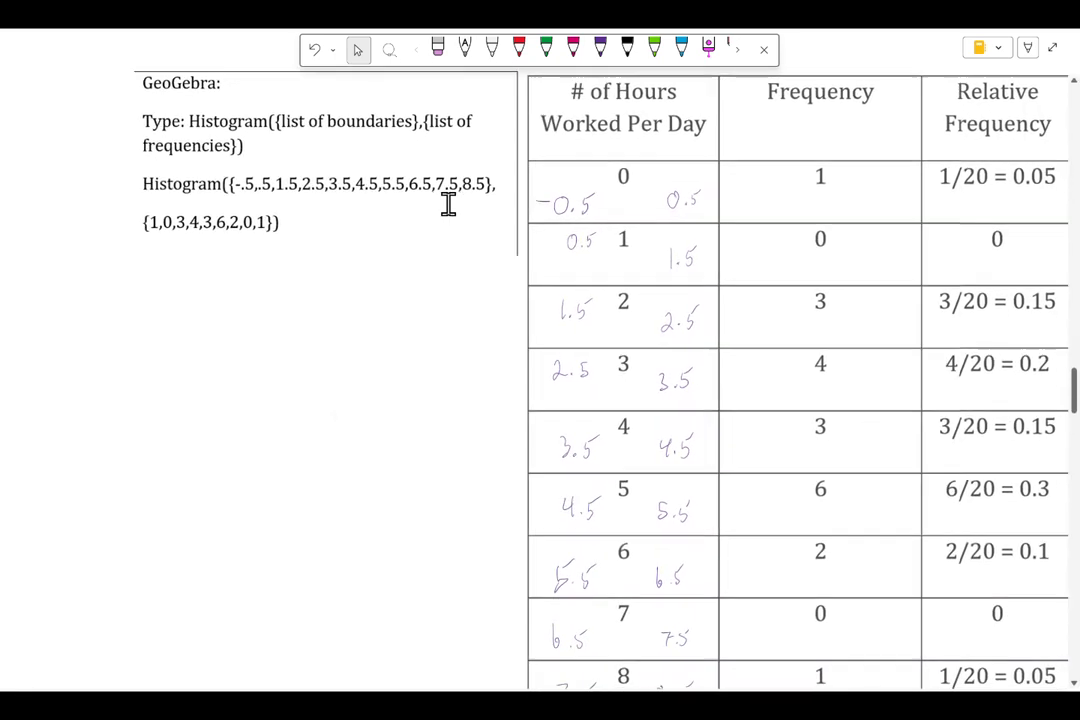
ctrl+scroll(448, 203, down, 1)
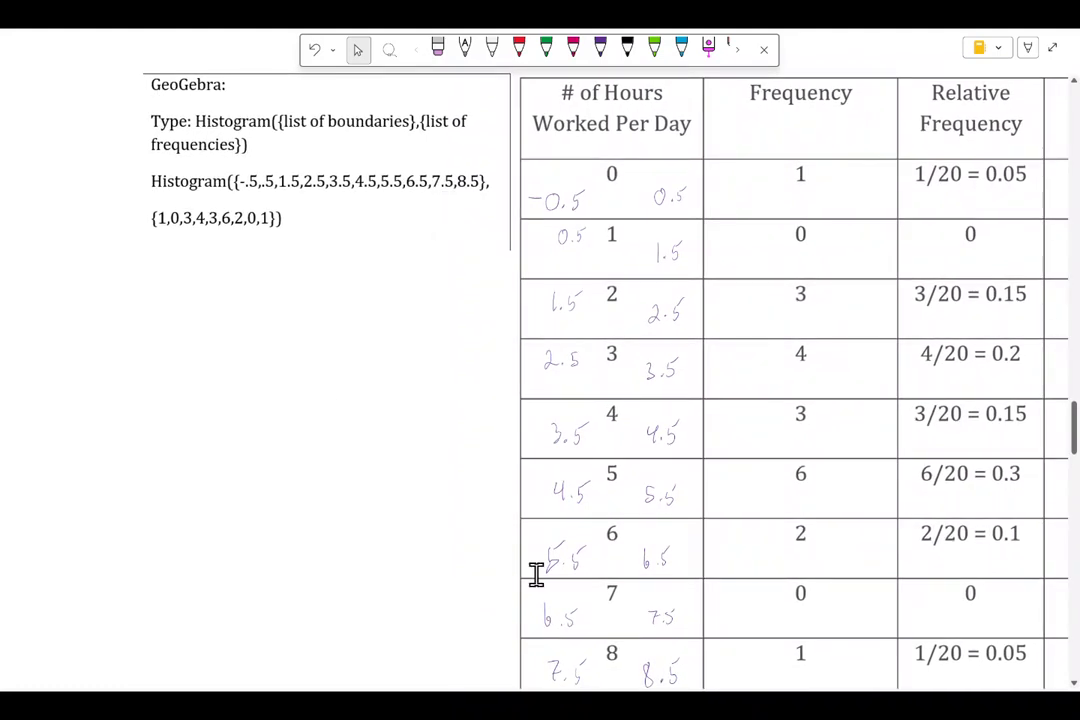
click(556, 706)
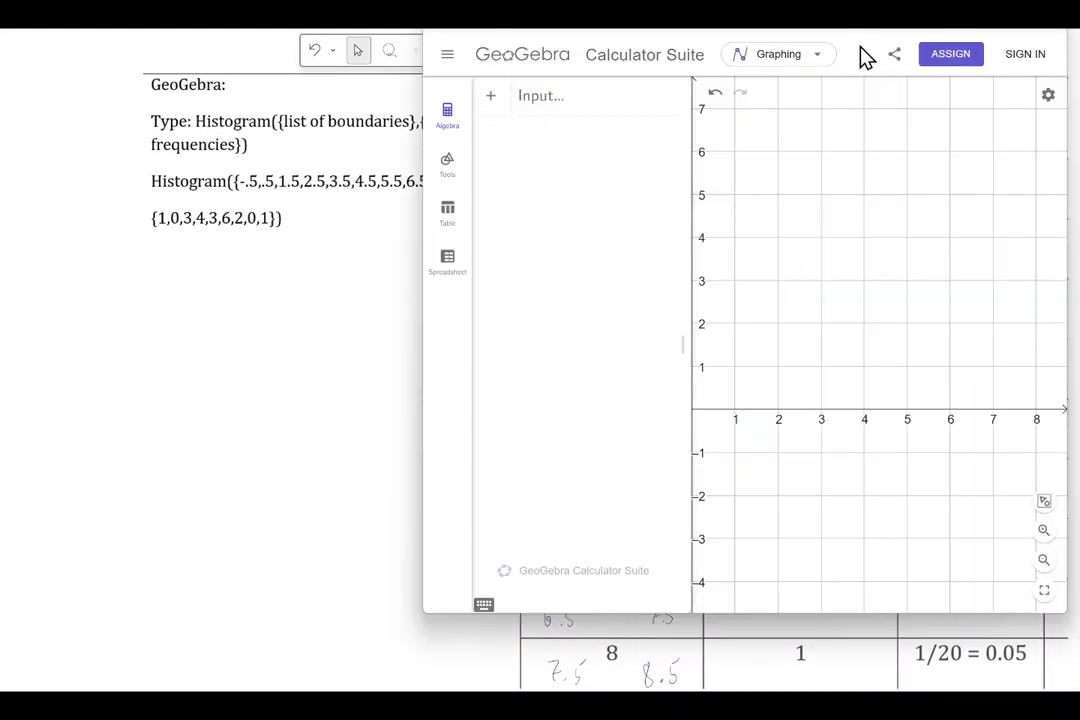
drag(630, 35, 2, 210)
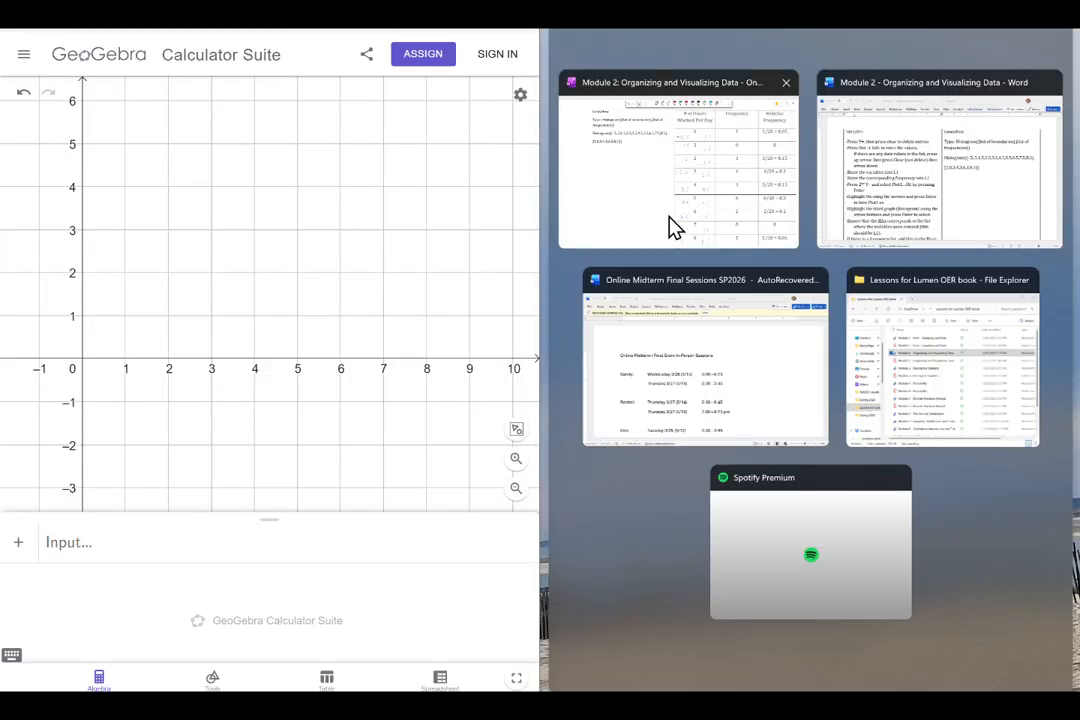
click(675, 228)
scroll(795, 366, right, 5)
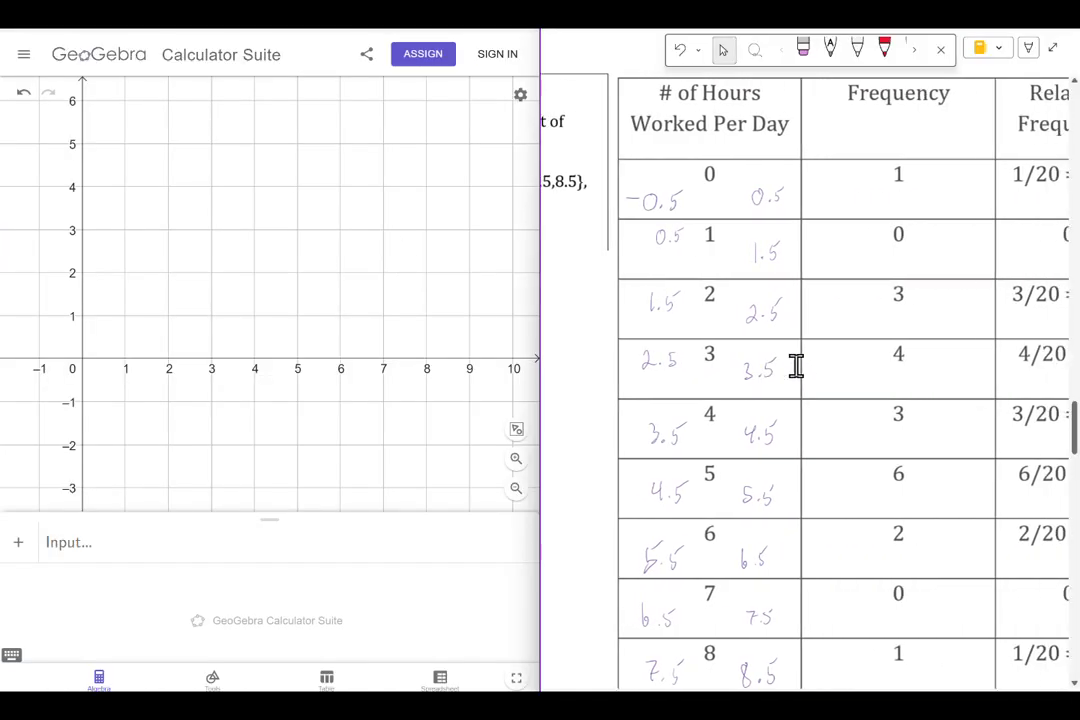
scroll(795, 366, right, 3)
Step: Start a histogram command in the GeoGebra input line with an empty curly-brace list as its first argument
click(163, 567)
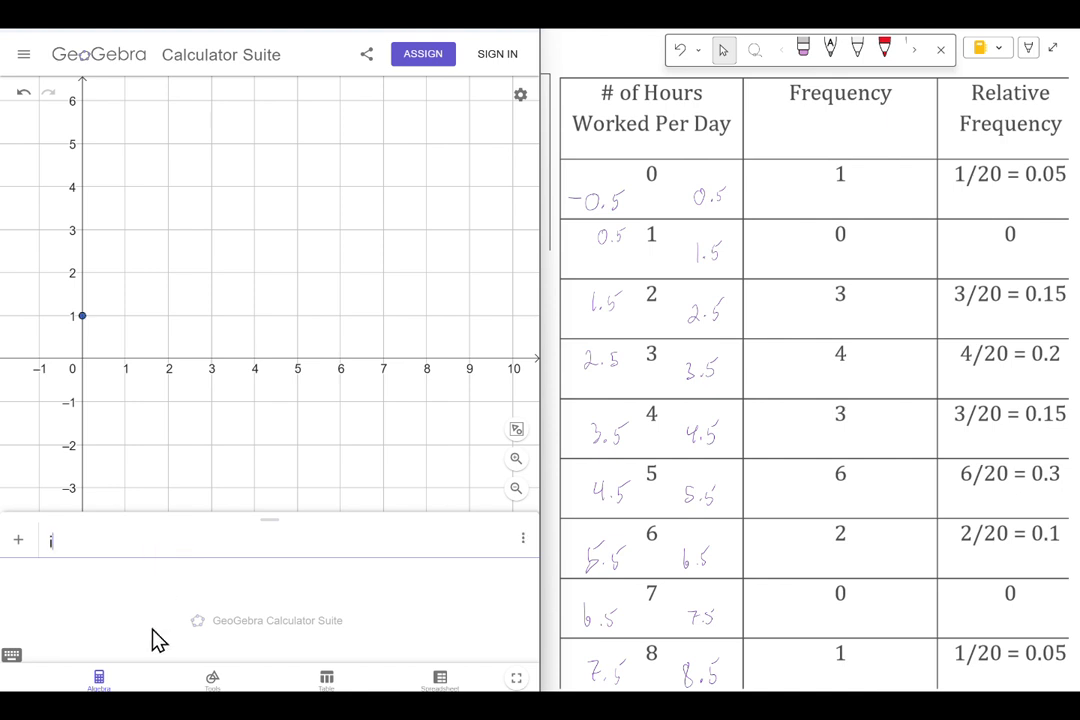
text(histogram)
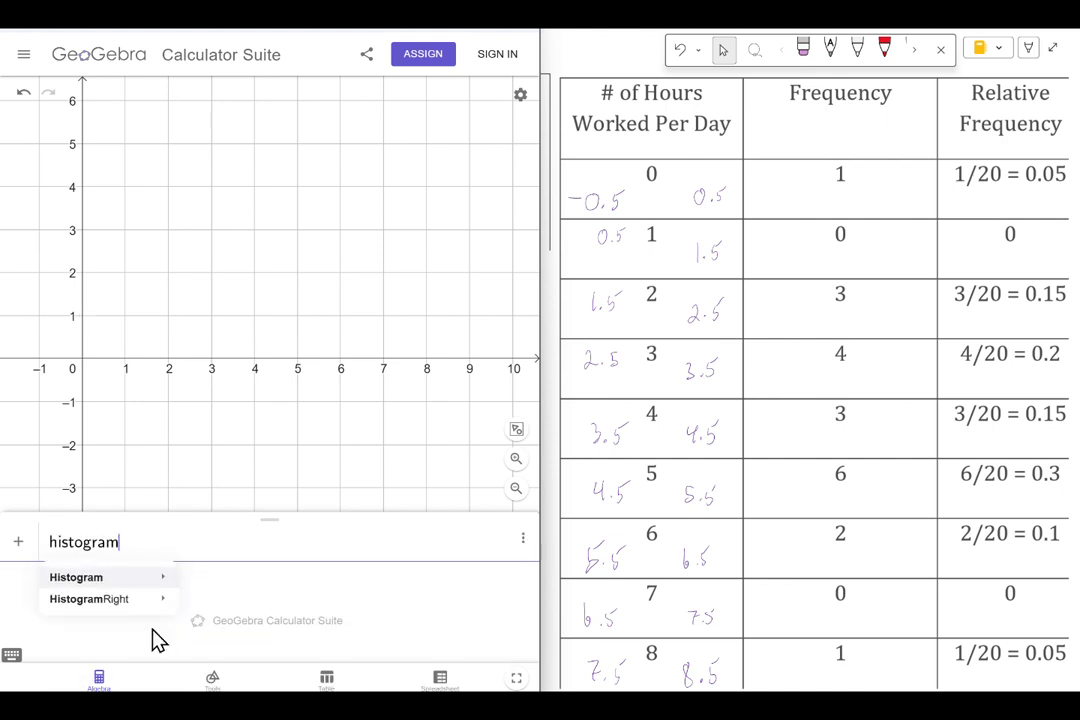
text(()
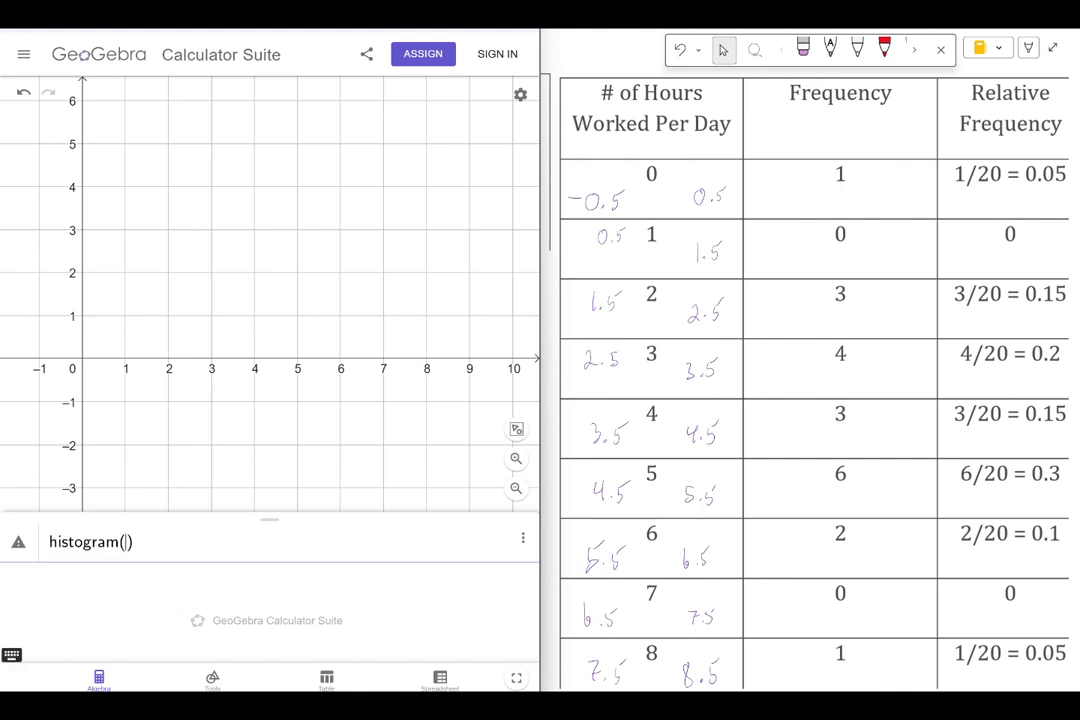
click(11, 655)
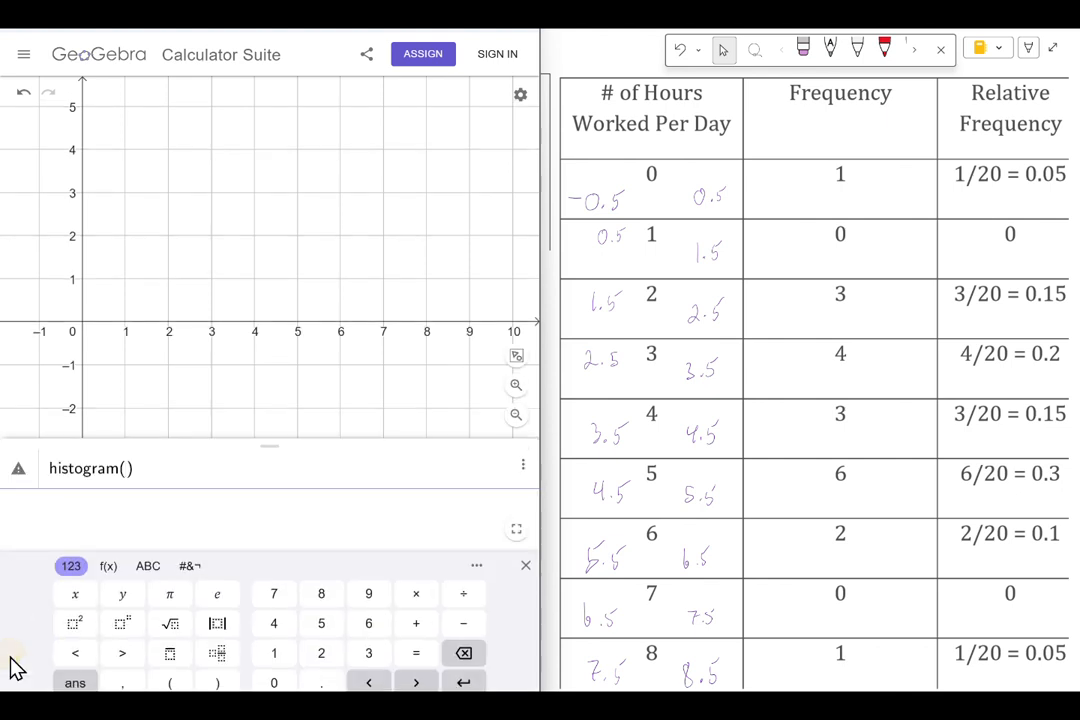
click(108, 568)
click(316, 628)
Step: Begin the first class boundary inside the braces with a minus sign and a decimal point
click(145, 569)
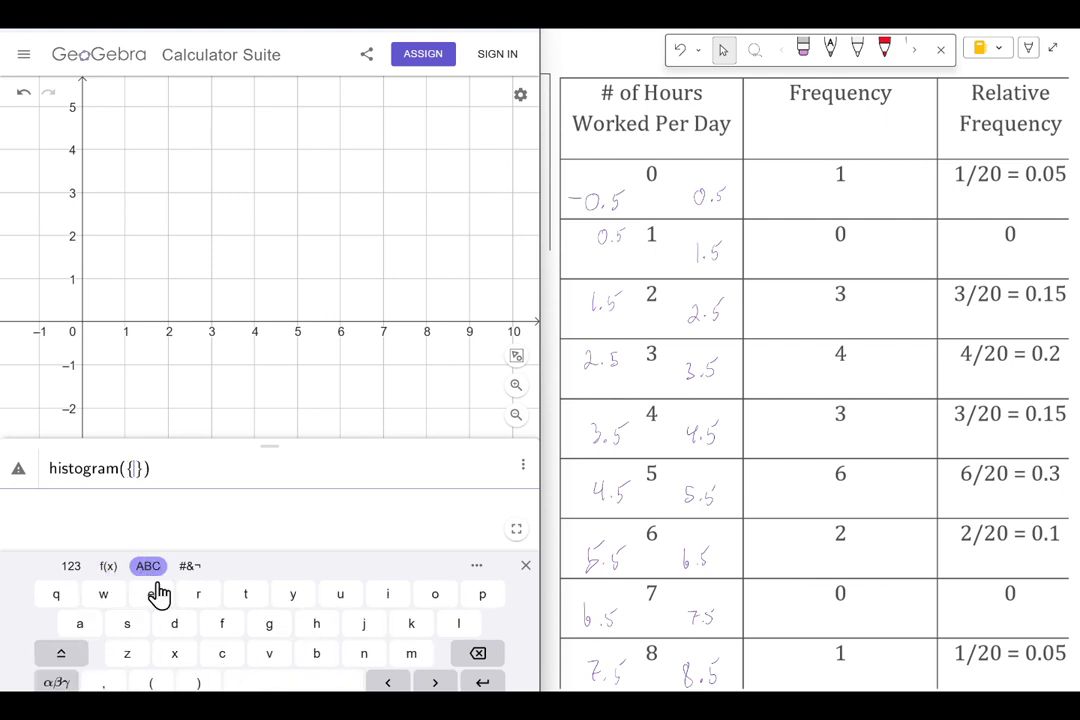
click(72, 572)
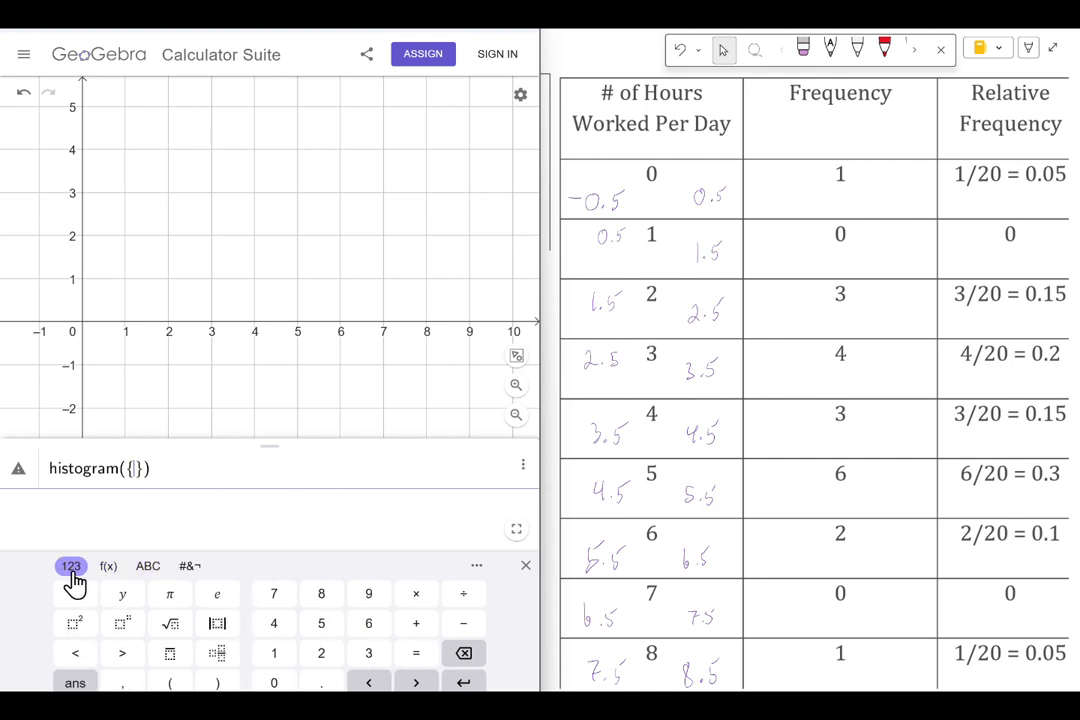
click(462, 624)
click(328, 683)
click(276, 683)
click(326, 626)
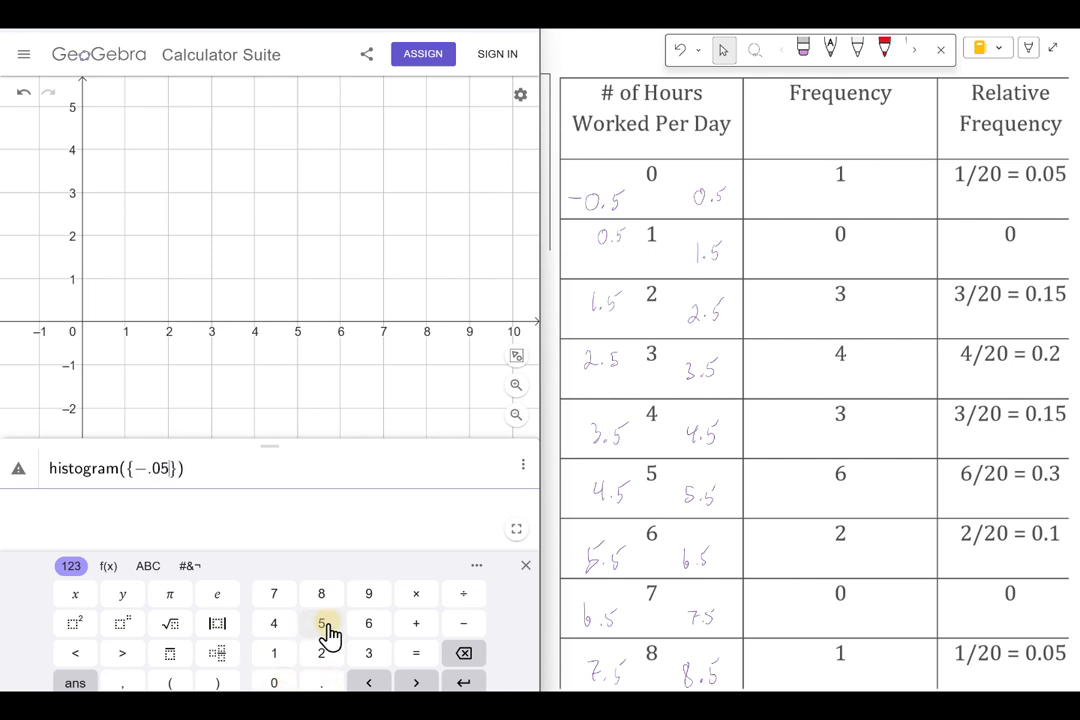
click(122, 683)
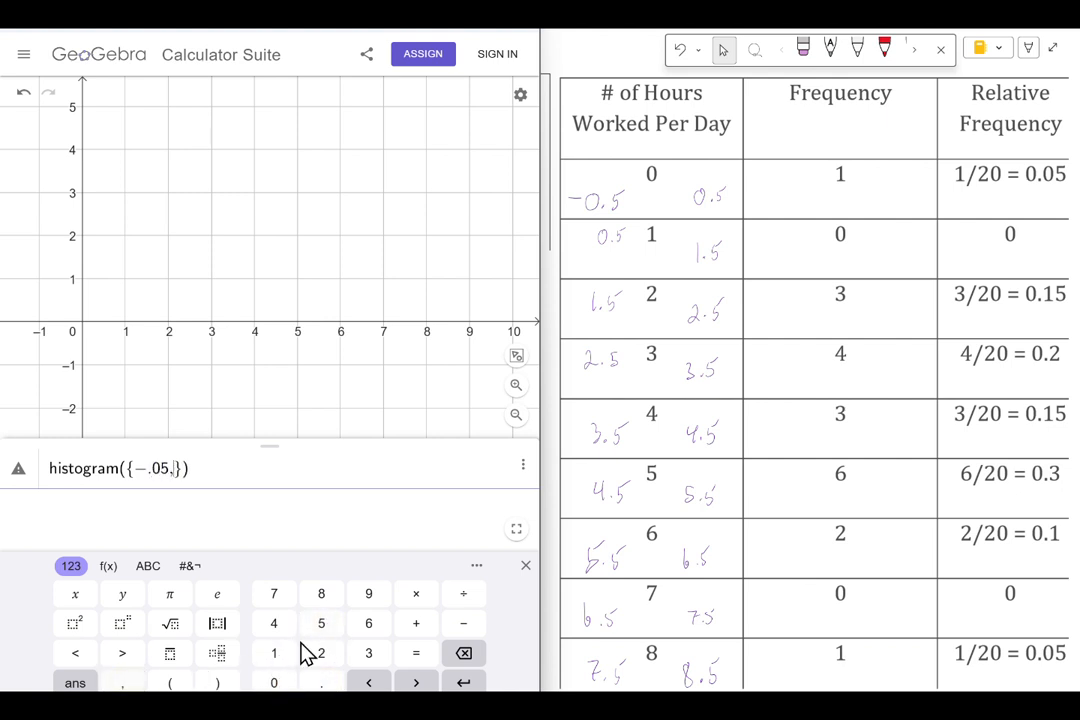
click(465, 654)
click(465, 655)
click(465, 655)
Step: Complete the first boundary as -.5 and add .5 as the second boundary
click(321, 624)
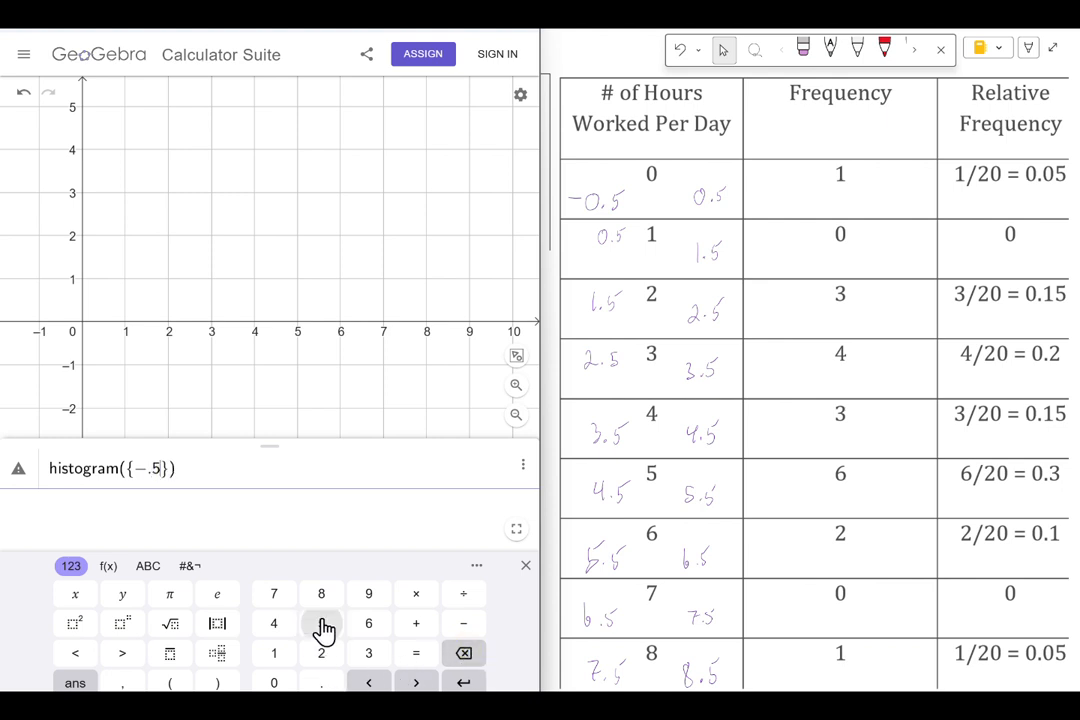
click(122, 683)
click(321, 684)
click(321, 624)
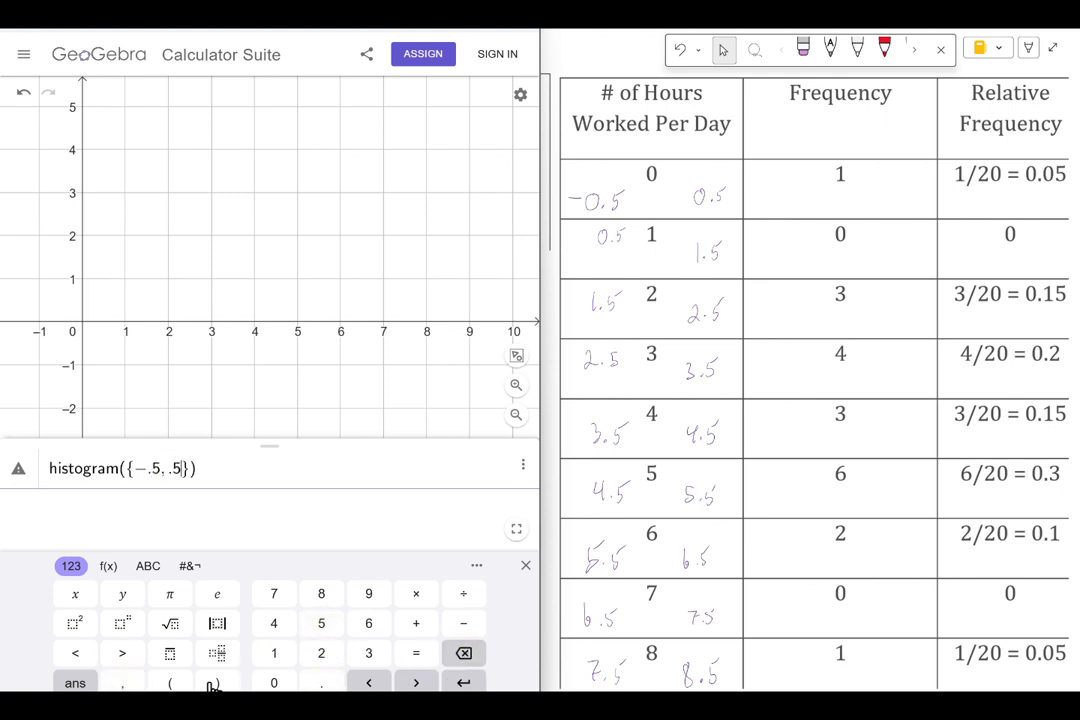
Step: Add 1.5 and 2.5 to the list of class boundaries
click(125, 684)
click(276, 653)
click(321, 684)
click(321, 624)
click(122, 683)
click(321, 653)
click(321, 684)
click(321, 624)
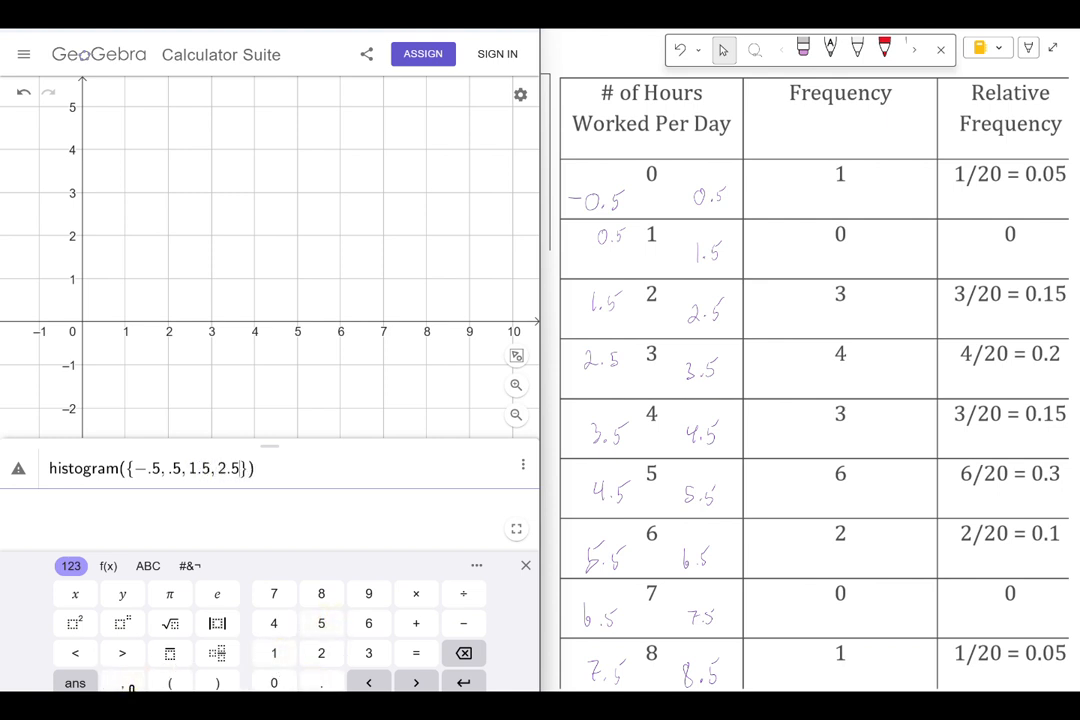
Step: Extend the boundary list with 3.5, 4.5, 5.5, 6.5, 7.5 and 8.5
text(, )
text(3.5)
text(, 4.5)
text(, )
text(5.5, 6.)
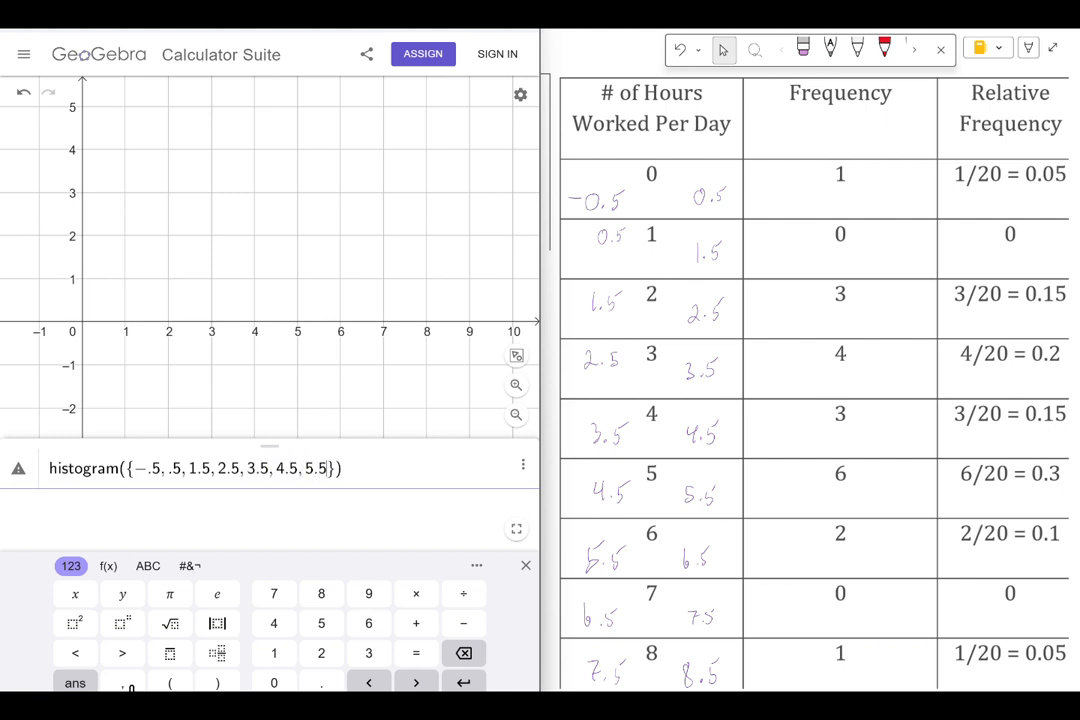
text(5, 7.5, 8.5)
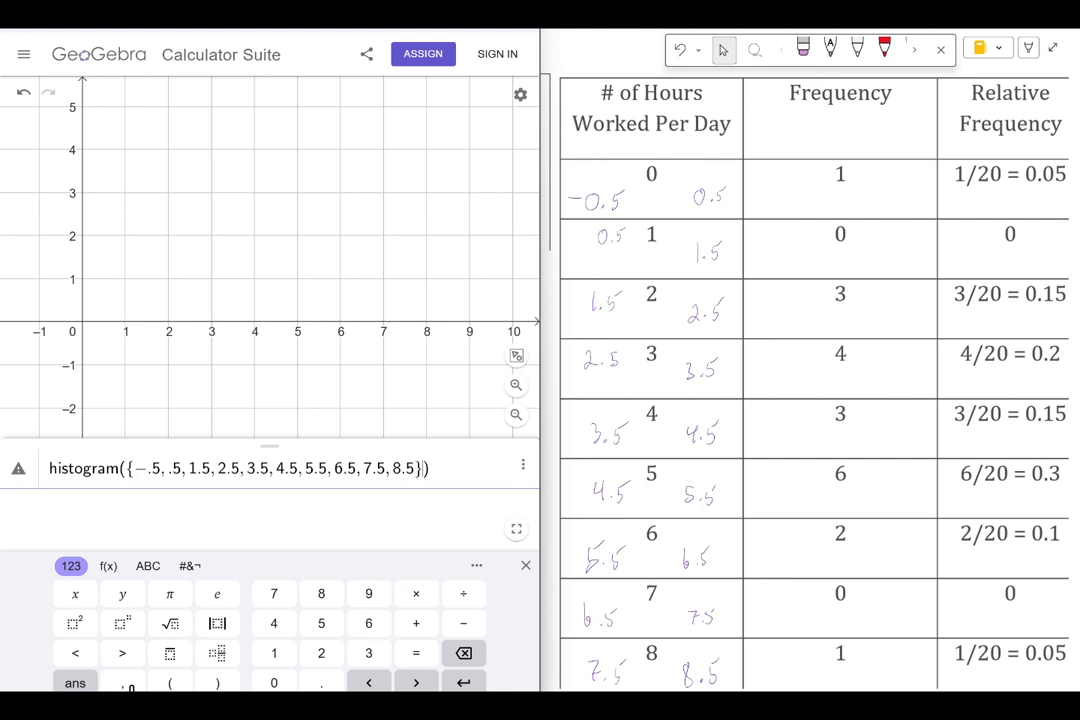
Step: Add a comma after the boundary list and insert a second, empty curly-brace list for the frequencies
key(Right)
text(,)
click(107, 570)
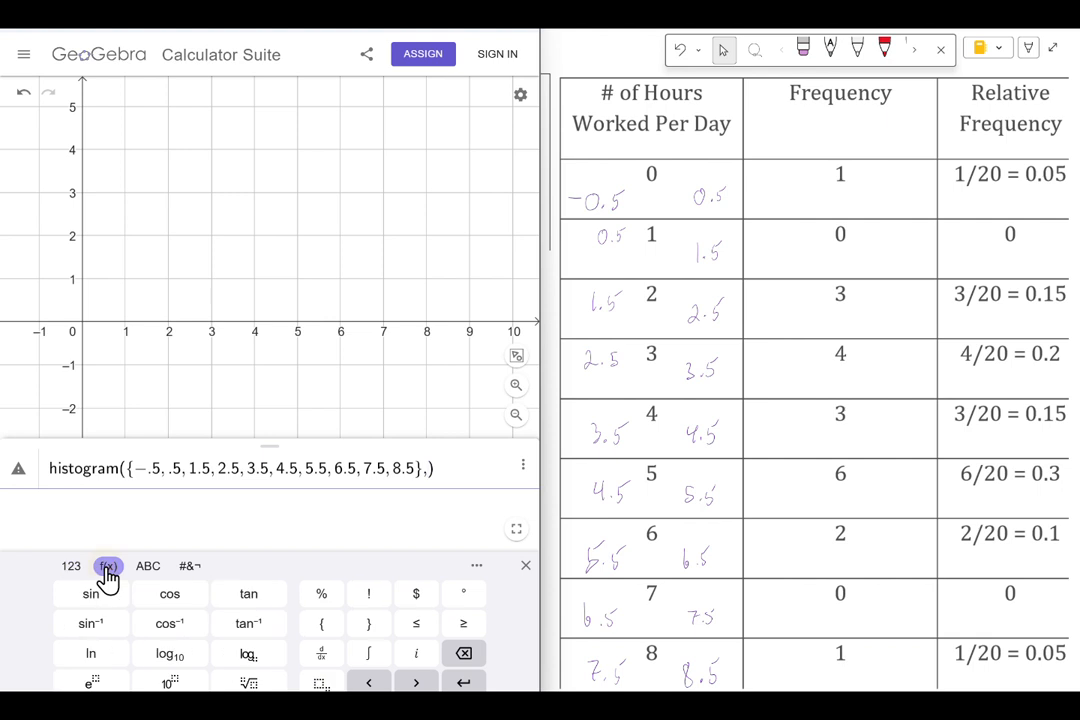
click(321, 623)
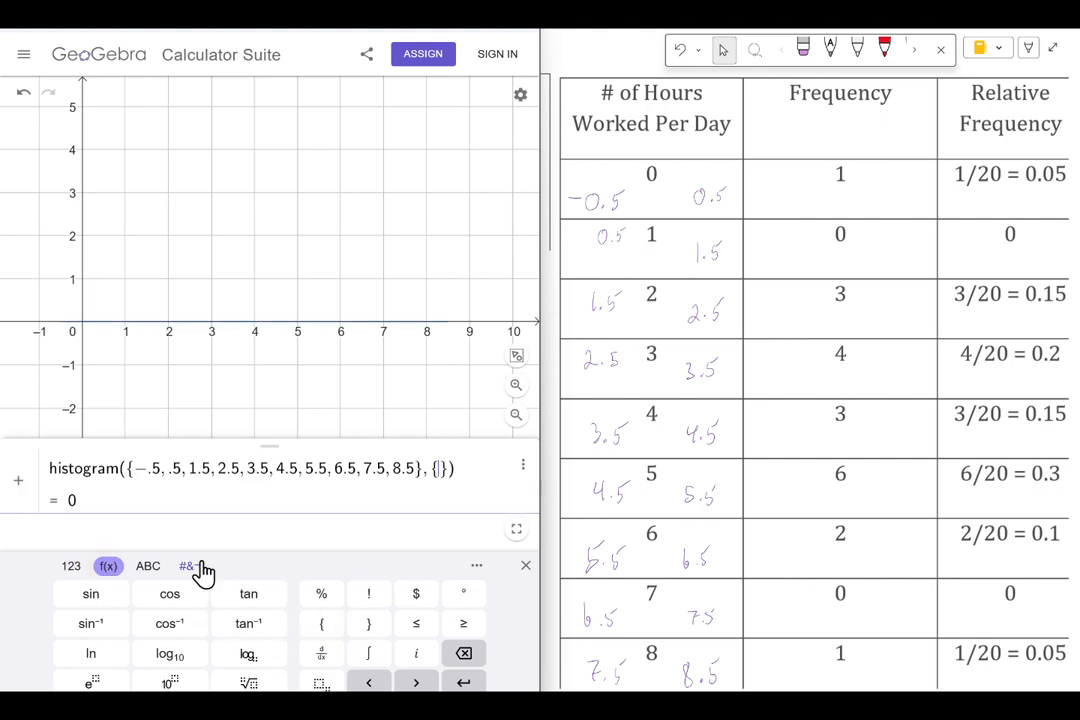
Step: Fill the second list with the frequencies 1, 0, 3, 4, 3, 6, 2, 0, 1 and create the histogram
click(70, 566)
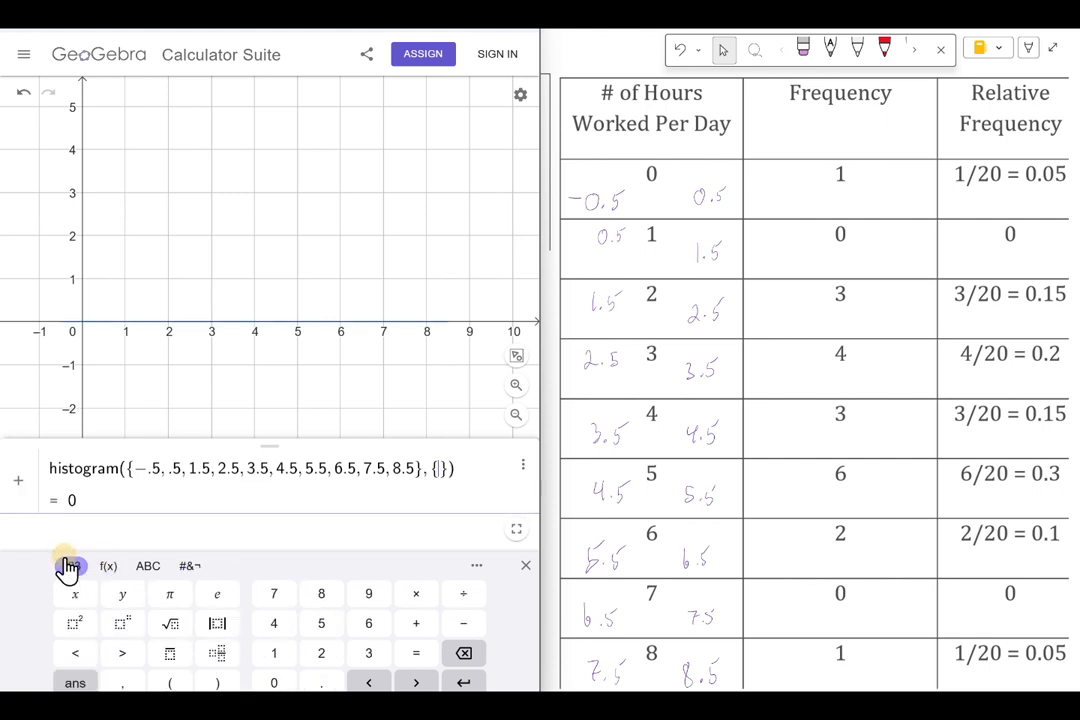
click(274, 653)
click(124, 682)
click(275, 682)
click(138, 683)
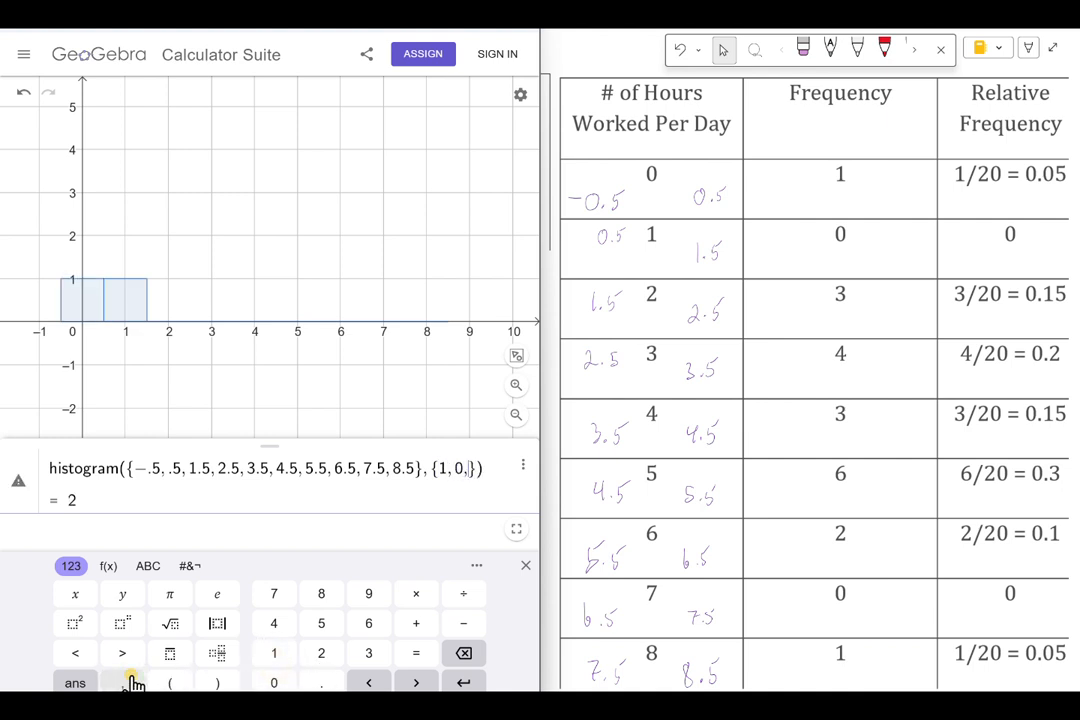
click(362, 658)
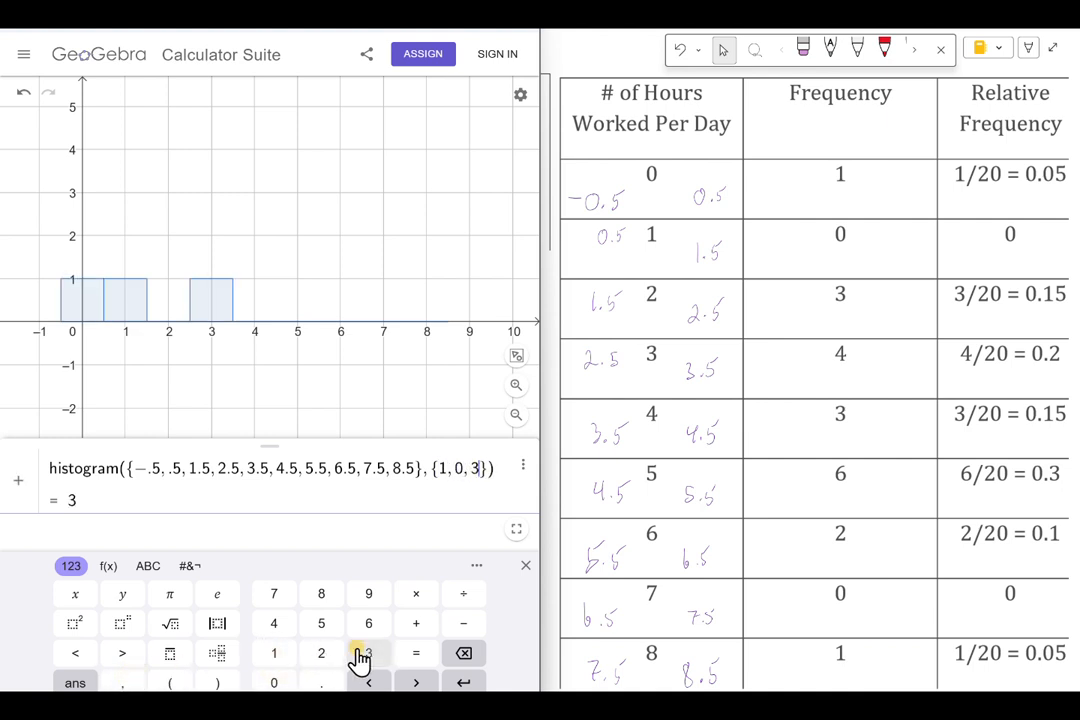
click(129, 678)
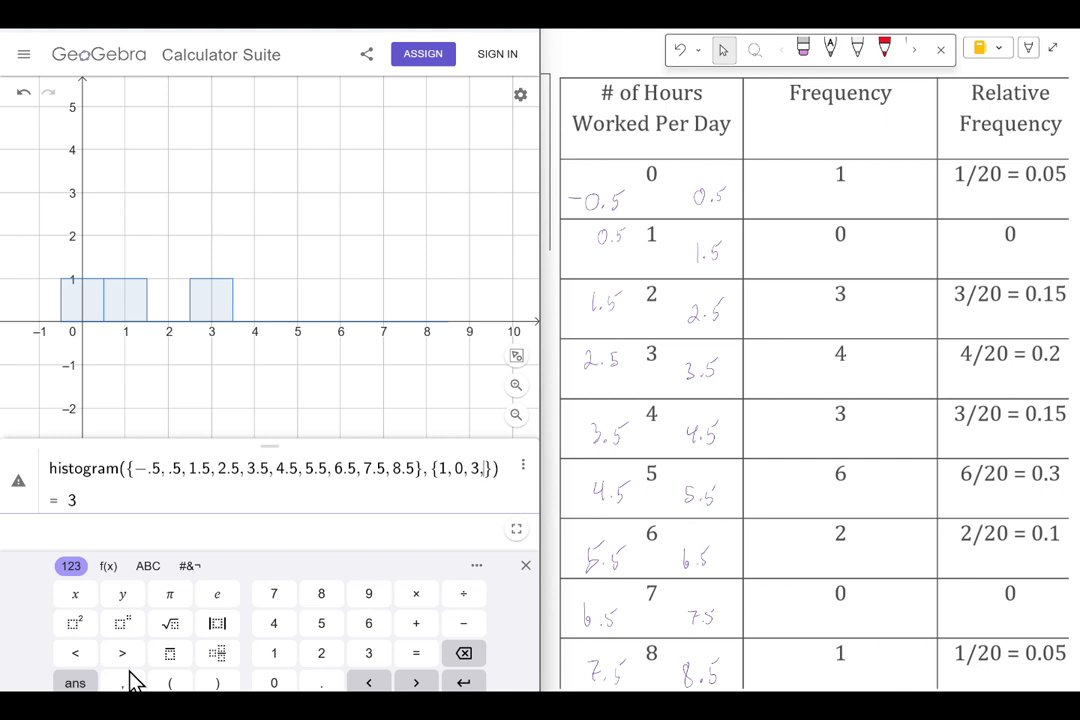
text(4, 3, )
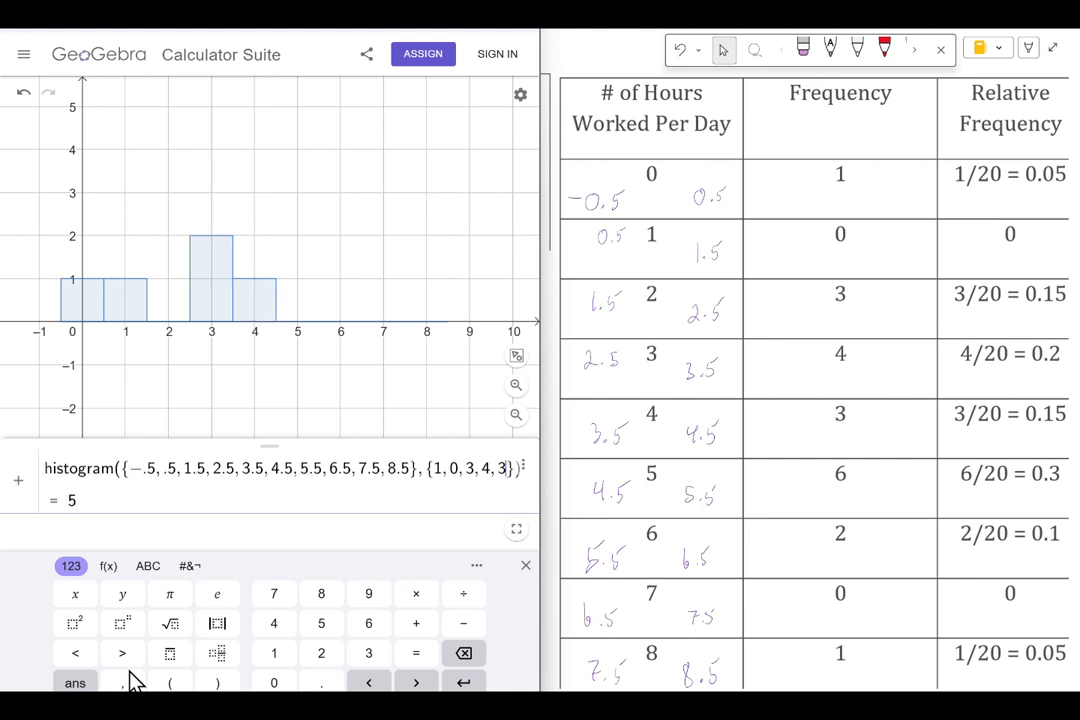
text(6, 2, 0)
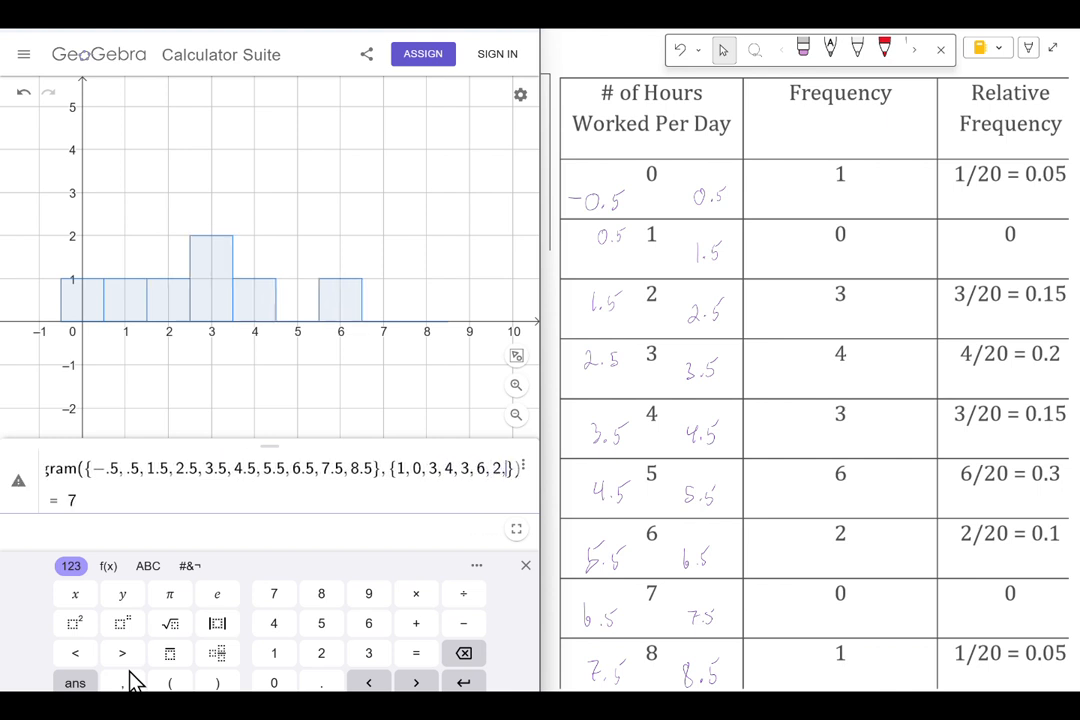
text(, 1)
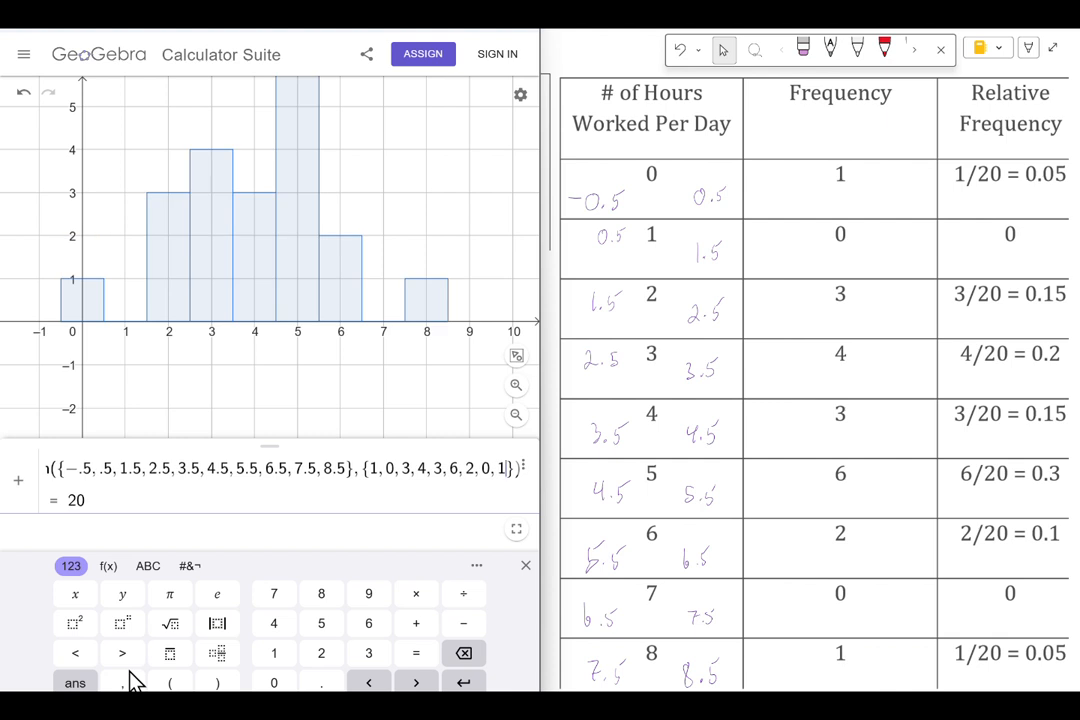
key(Return)
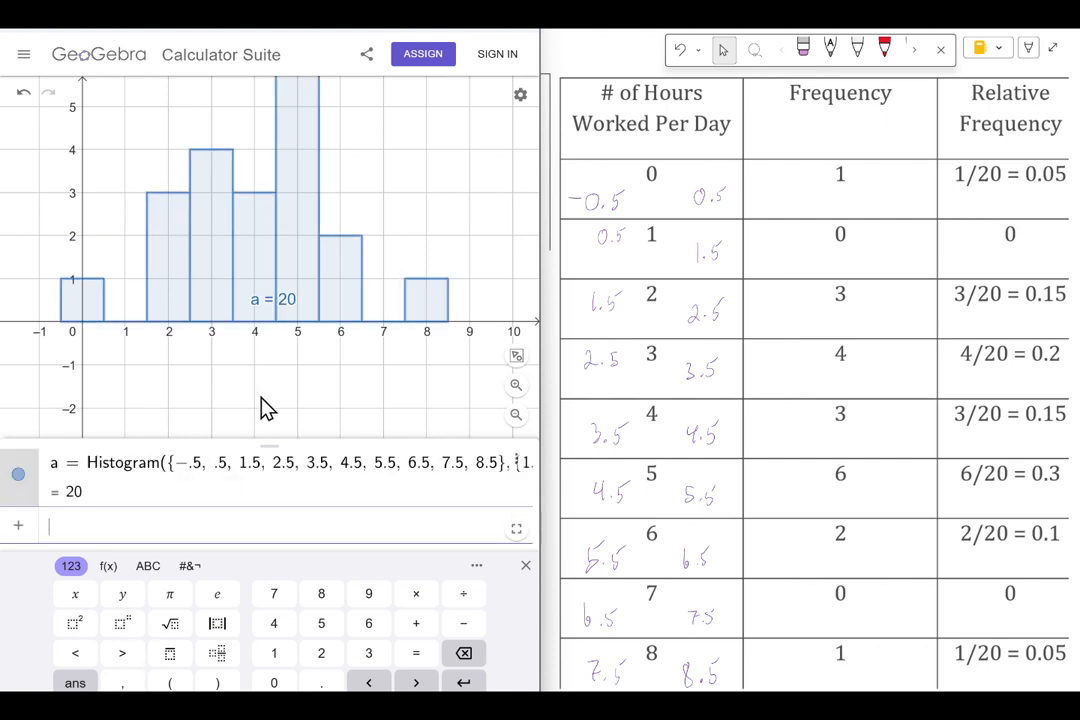
Step: Zoom out and reposition the graph so that every histogram bar fits in the view
scroll(264, 409, up, 5)
scroll(264, 409, down, 5)
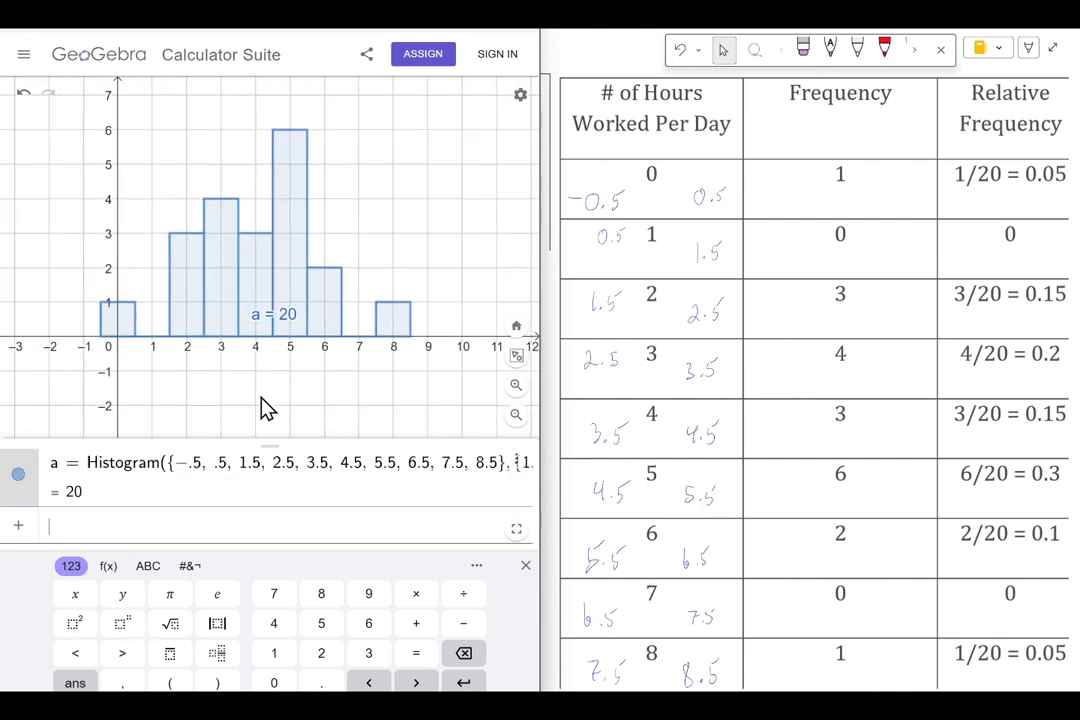
click(268, 404)
drag(264, 395, 266, 413)
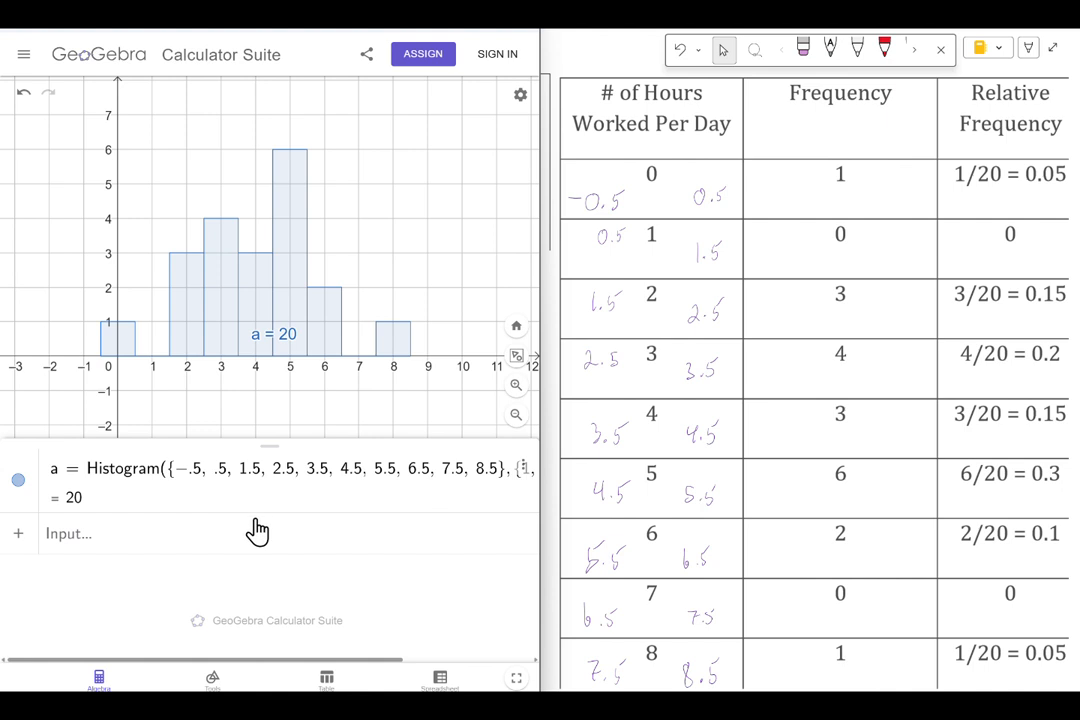
Step: Clear all the frequencies from the second list of the Histogram command, keeping its empty braces
click(350, 484)
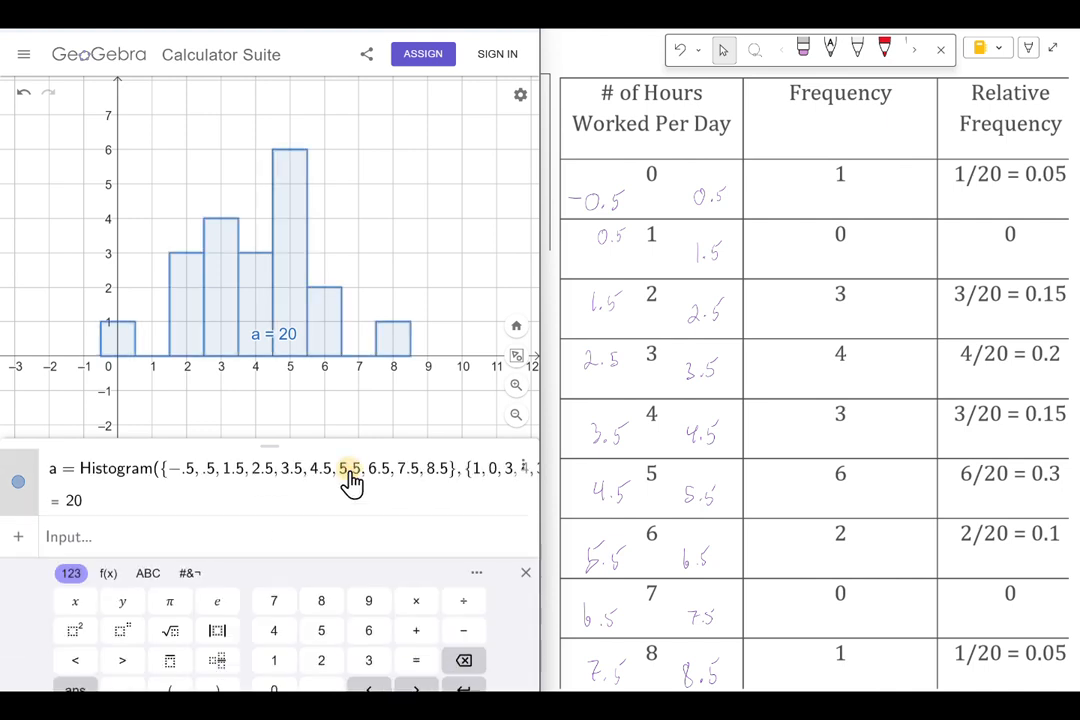
click(472, 481)
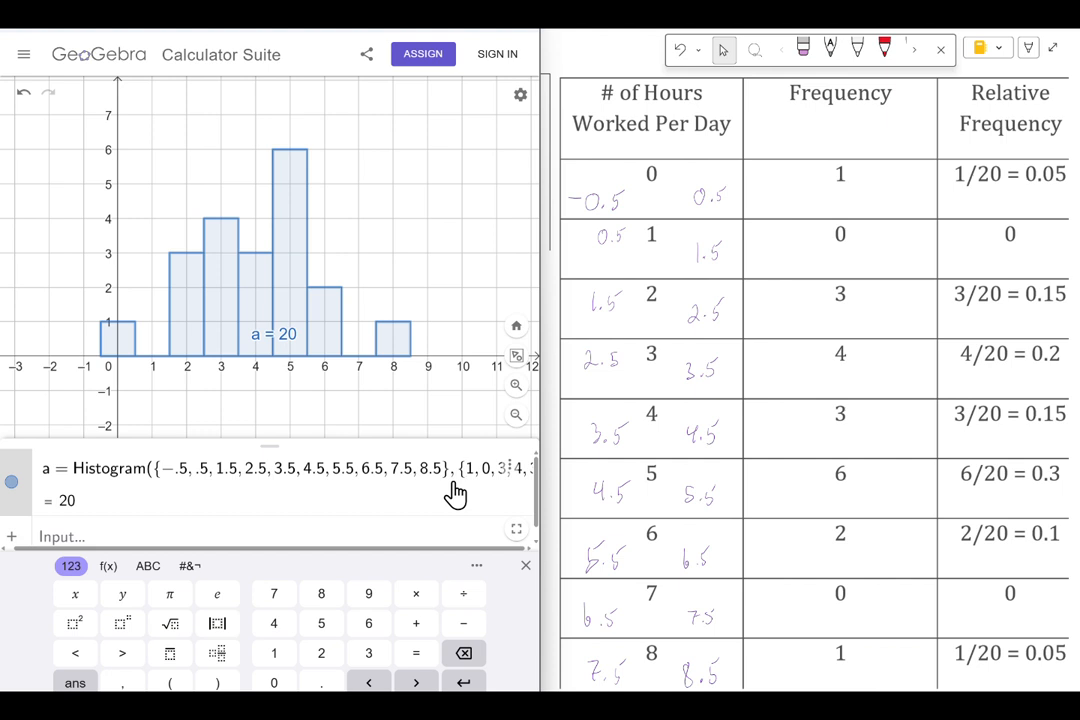
key(Delete)
key(BackSpace)
key(BackSpace)
key(BackSpace)
key(BackSpace)
key(BackSpace)
key(BackSpace)
key(BackSpace)
key(BackSpace)
key(BackSpace)
key(BackSpace)
key(BackSpace)
key(BackSpace)
key(BackSpace)
key(BackSpace)
key(BackSpace)
key(BackSpace)
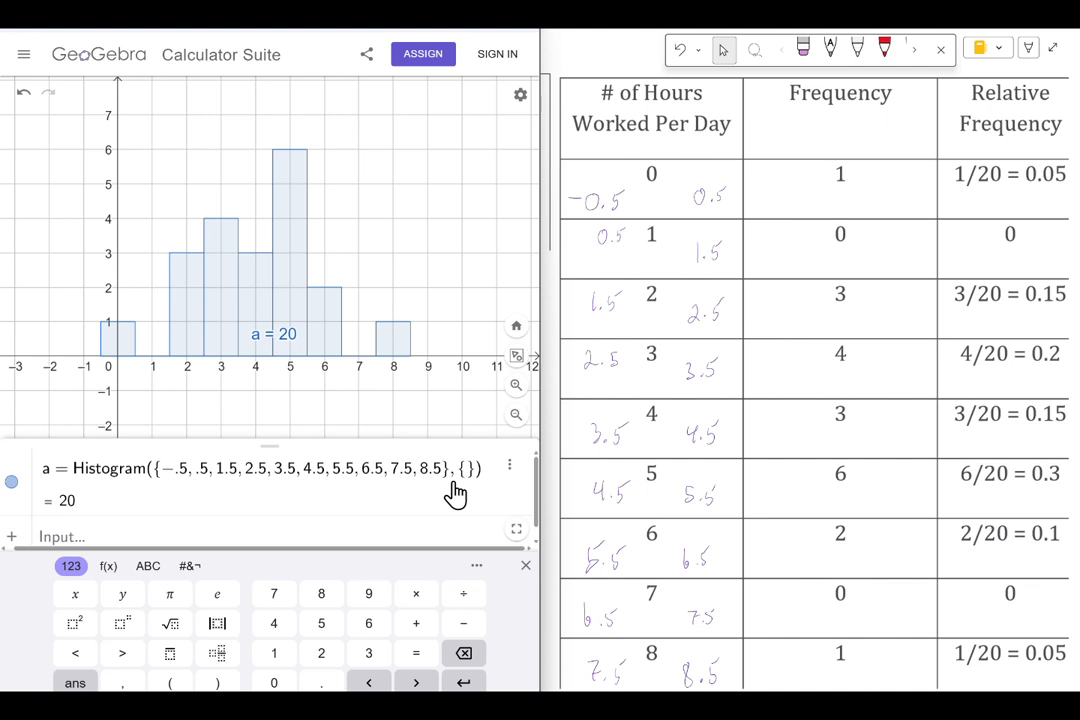
Step: Fill the empty second list with the relative frequencies .05, 0, .15, .2, .15, .3, .1, 0, .05 and update the histogram
text(.05, 0)
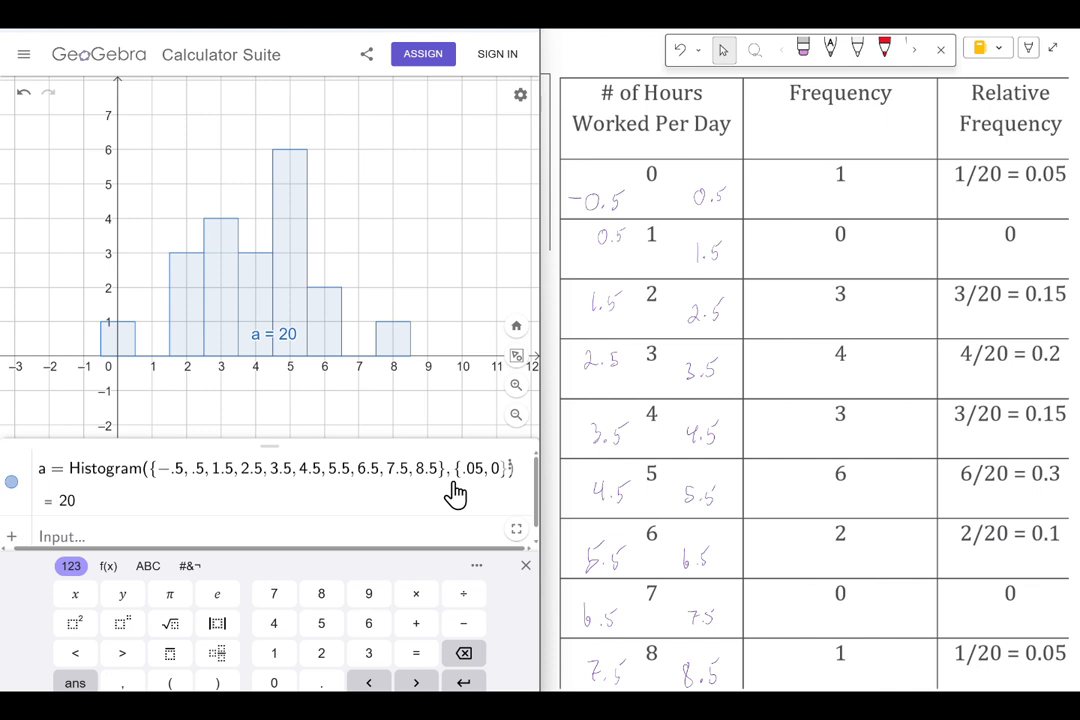
text(, )
text(.15)
text(, .2)
text(, .15)
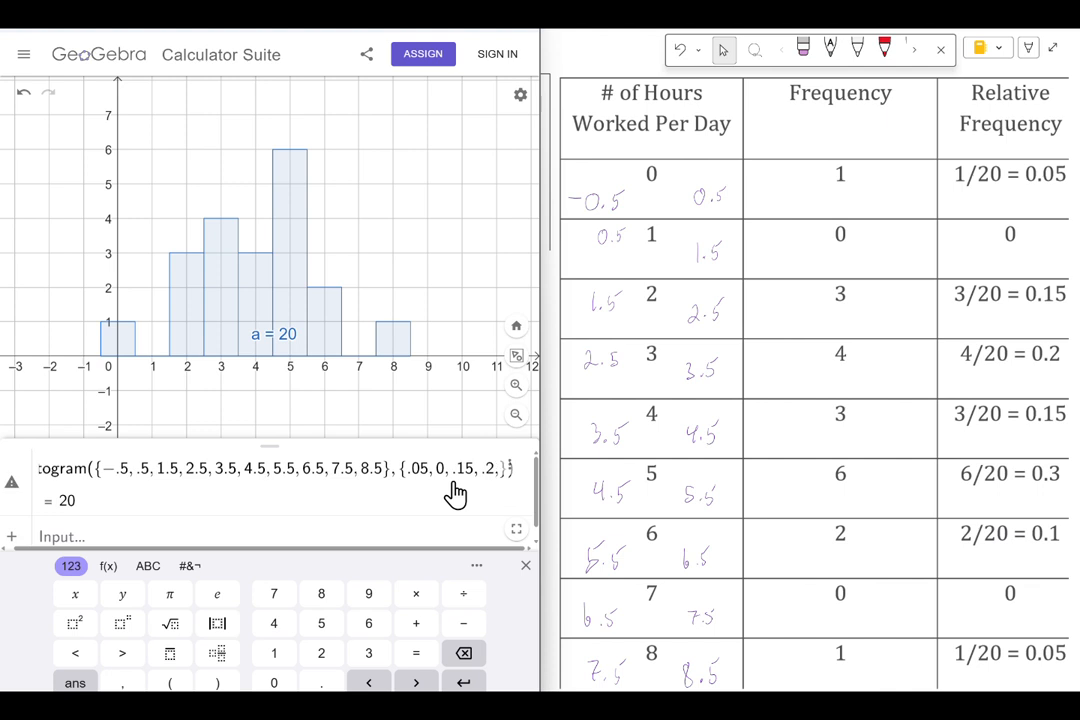
text(, .3)
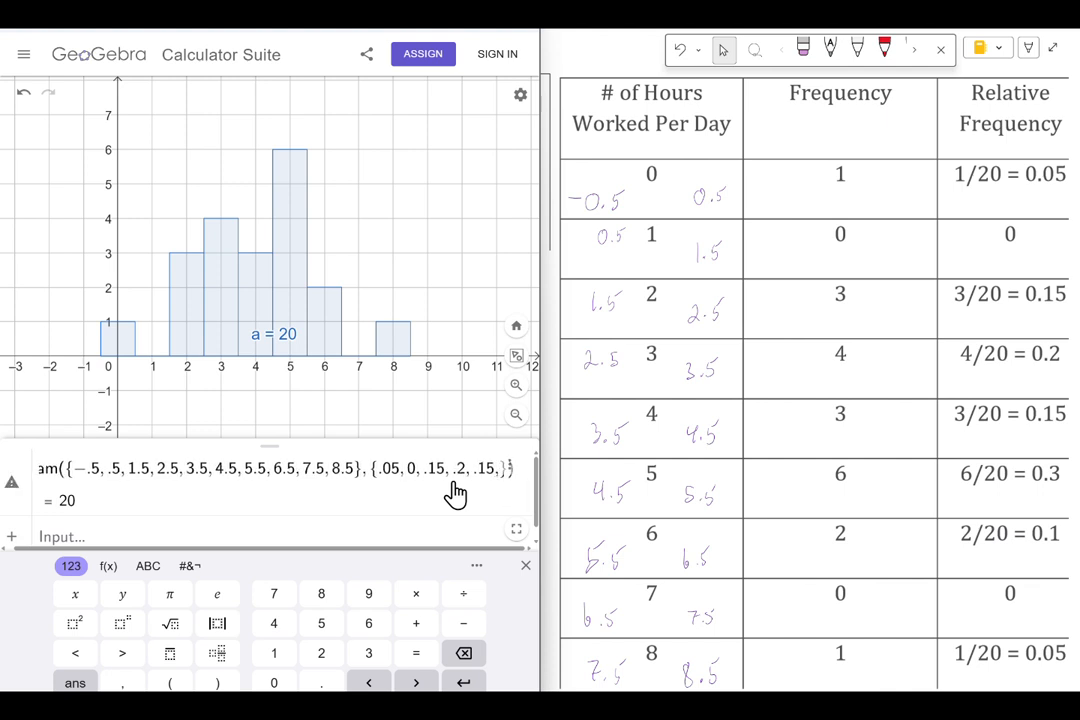
text(, .1, 0)
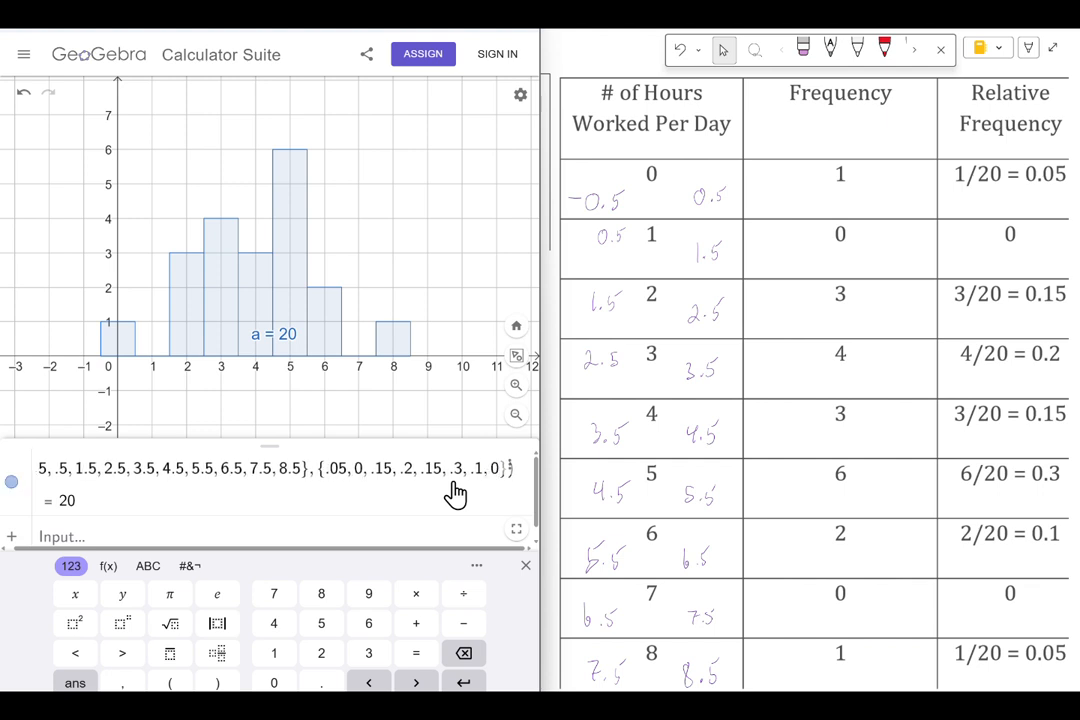
text(, )
text(.05)
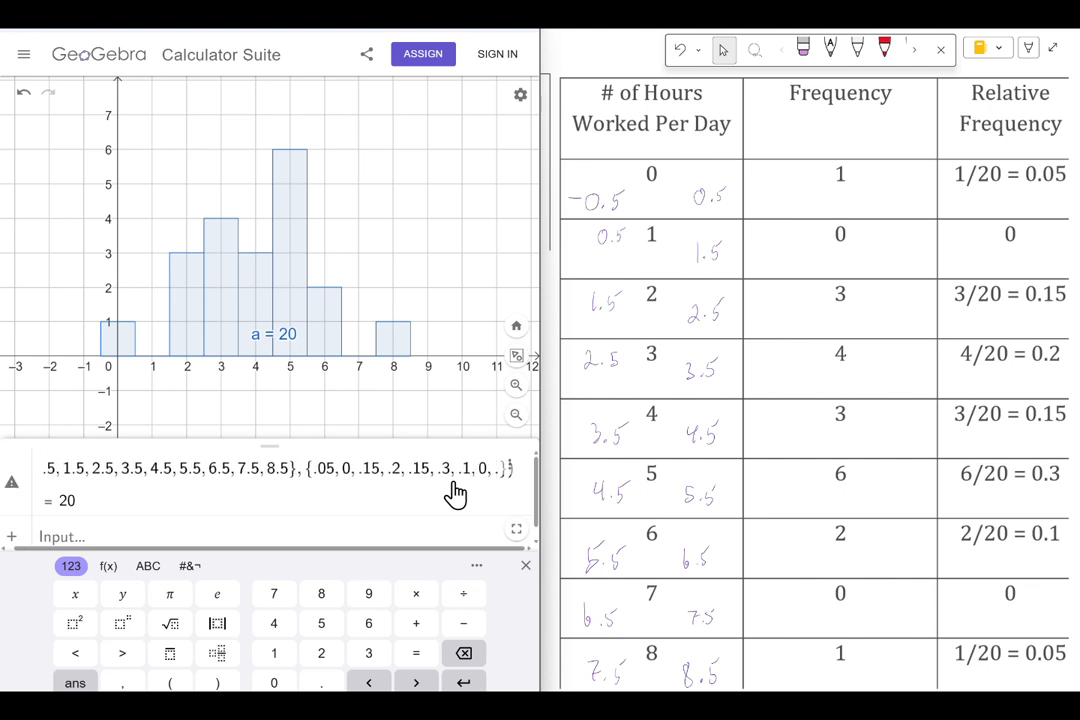
key(Return)
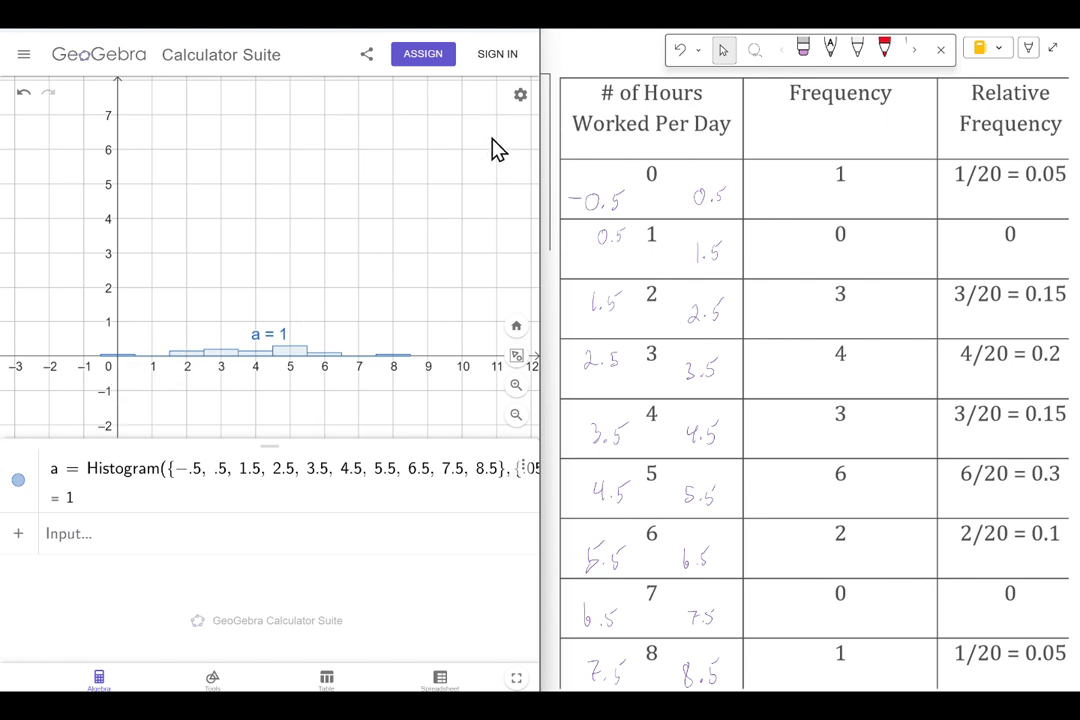
Step: Set the graph view's y minimum to -0.36453 and y maximum to 2.136892, and close the settings
click(520, 100)
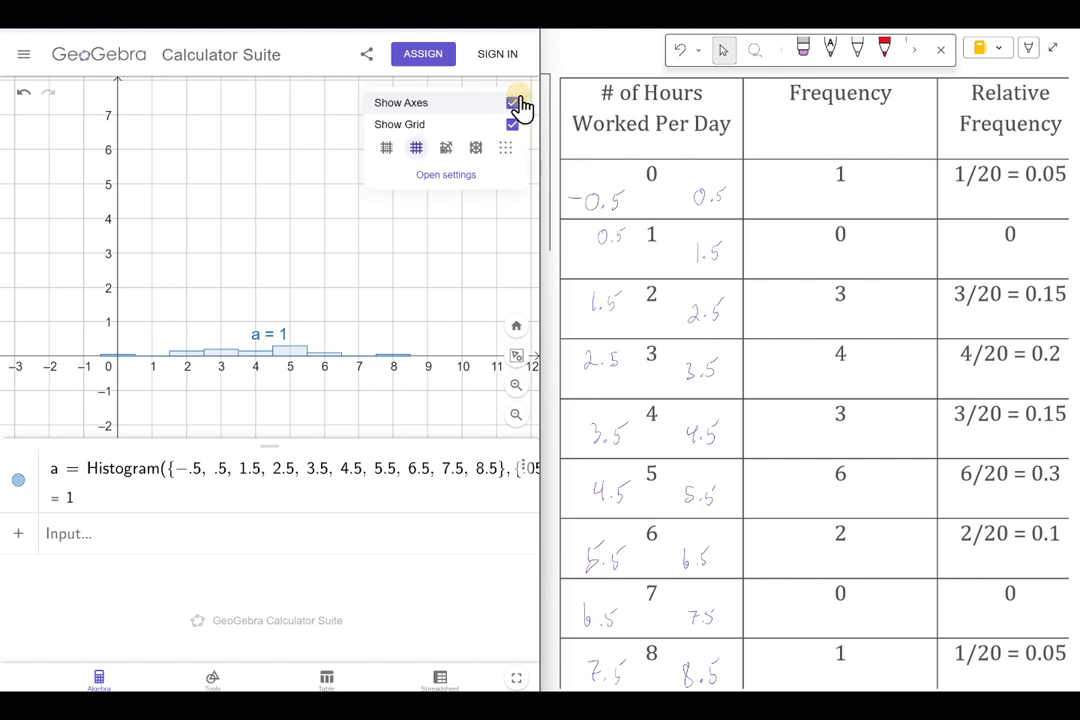
click(450, 176)
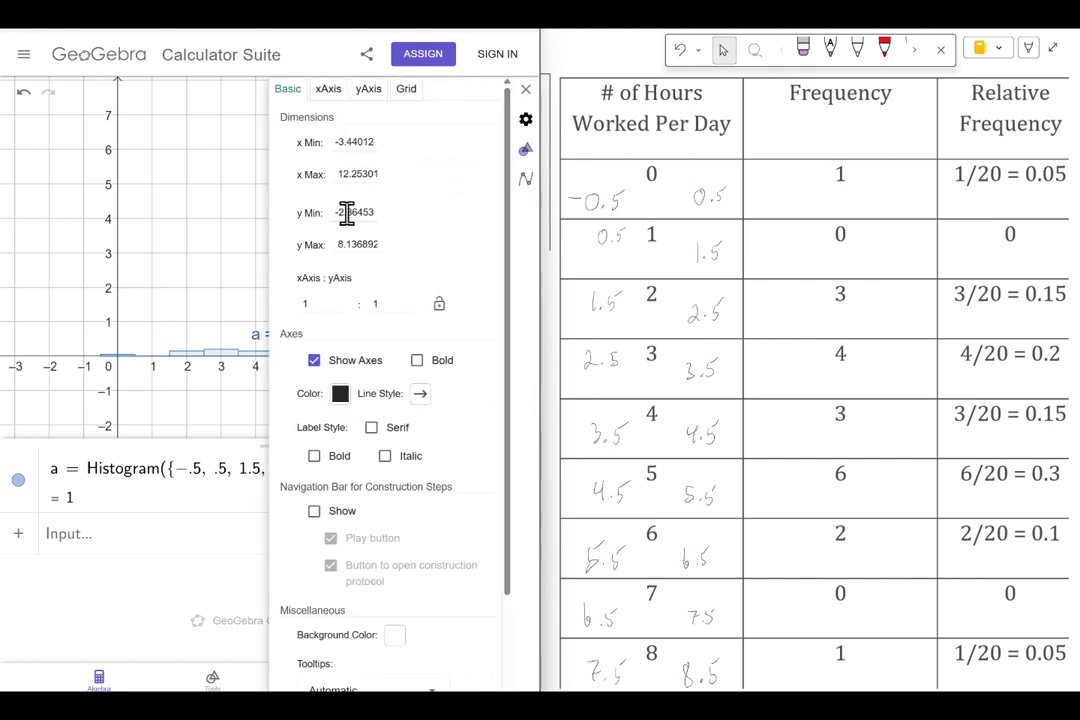
key(BackSpace)
click(345, 244)
key(BackSpace)
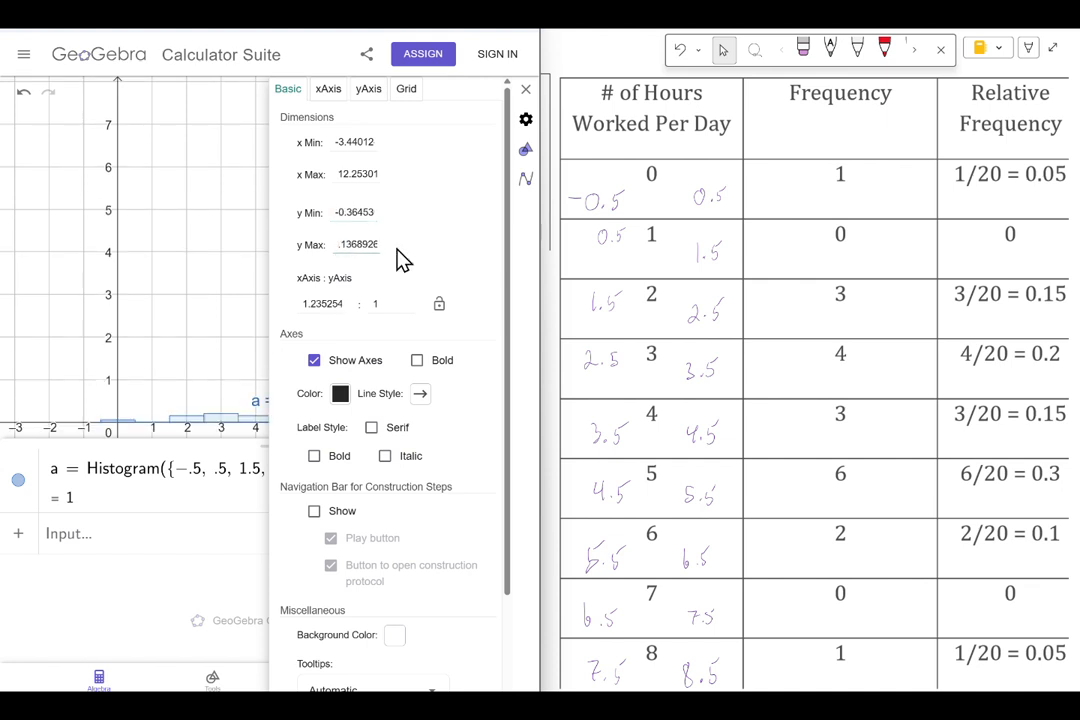
text(2)
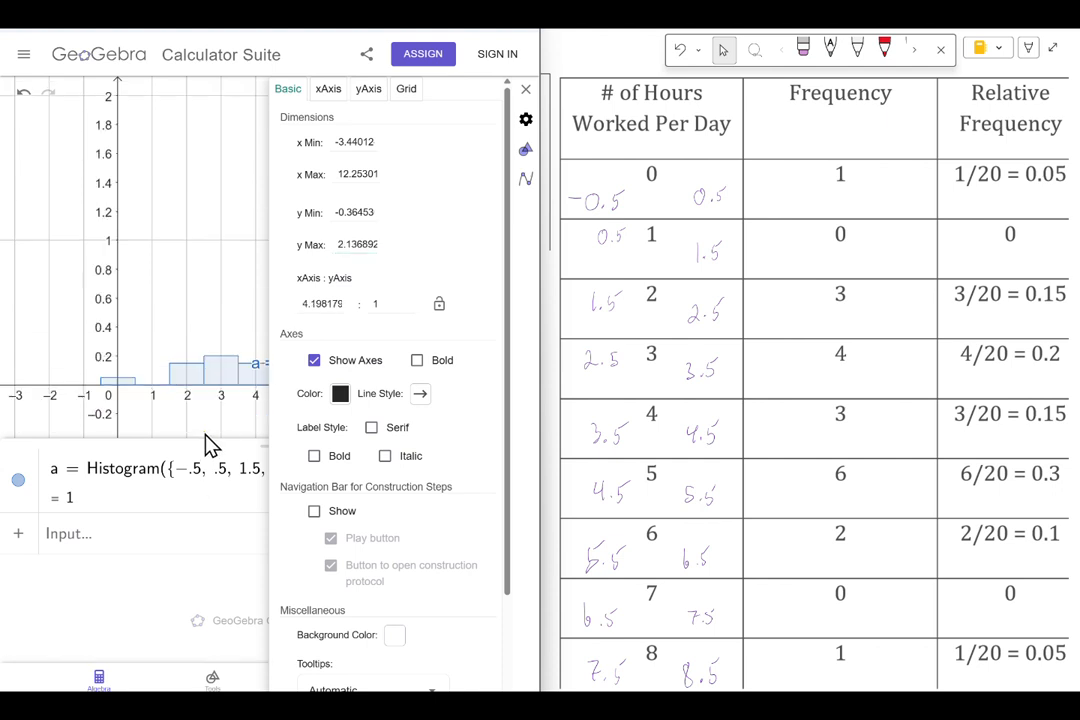
click(525, 89)
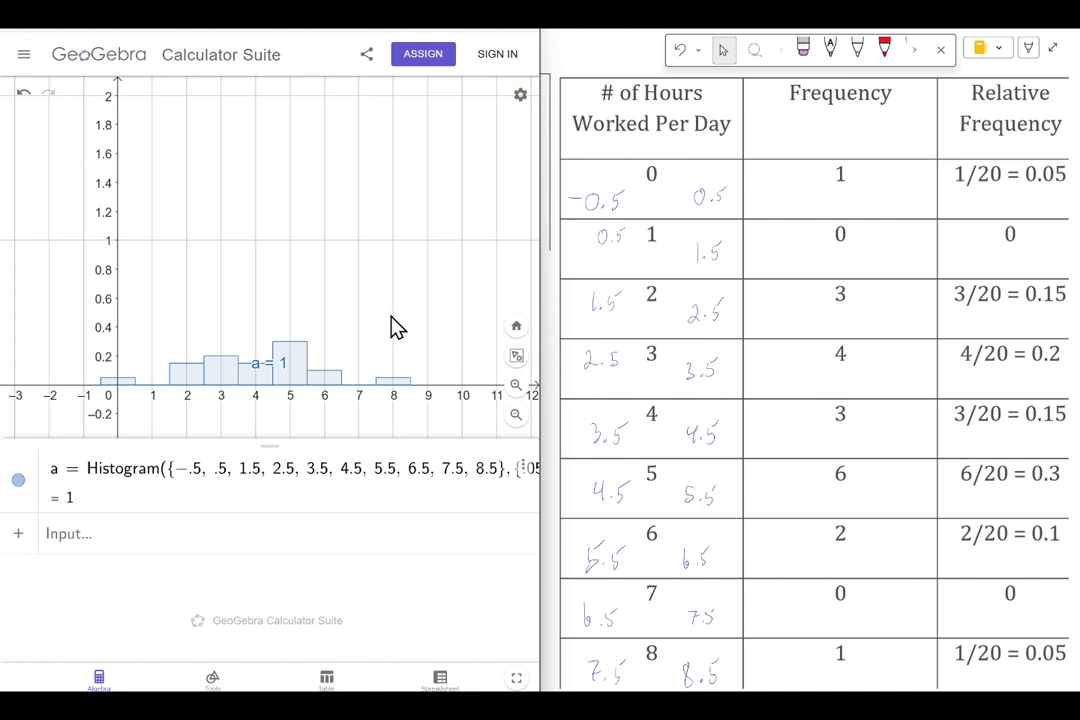
Step: Clear all the relative frequencies from the second list of the Histogram command, keeping its empty braces
click(420, 506)
click(481, 484)
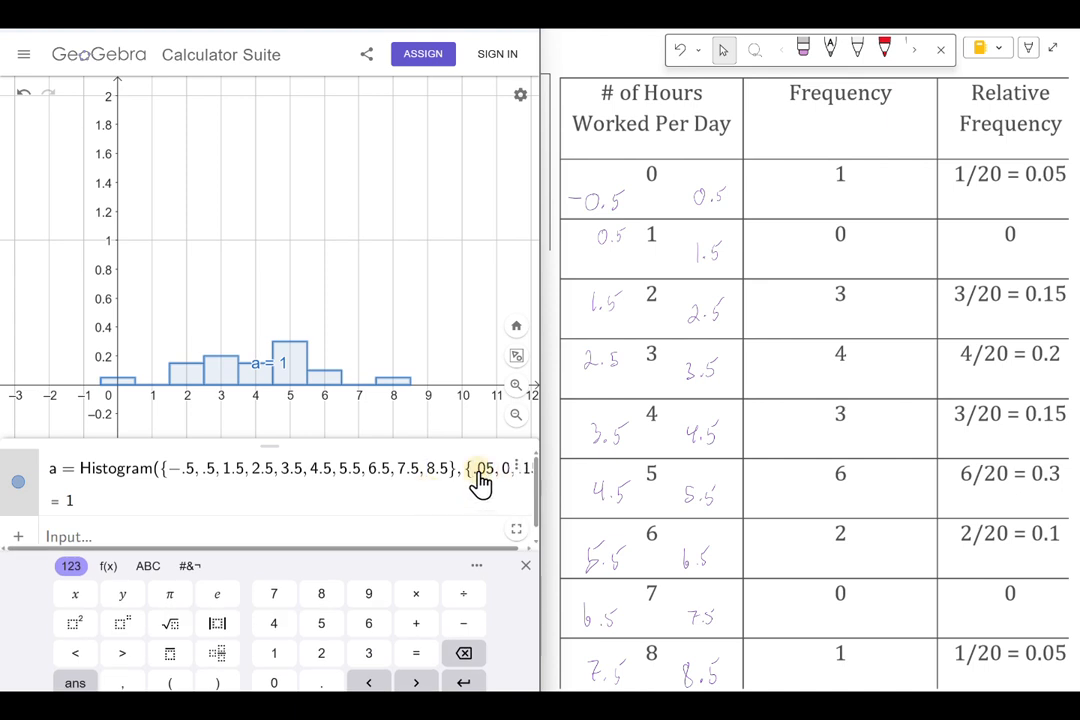
key(Delete)
key(Delete)
key(Delete)
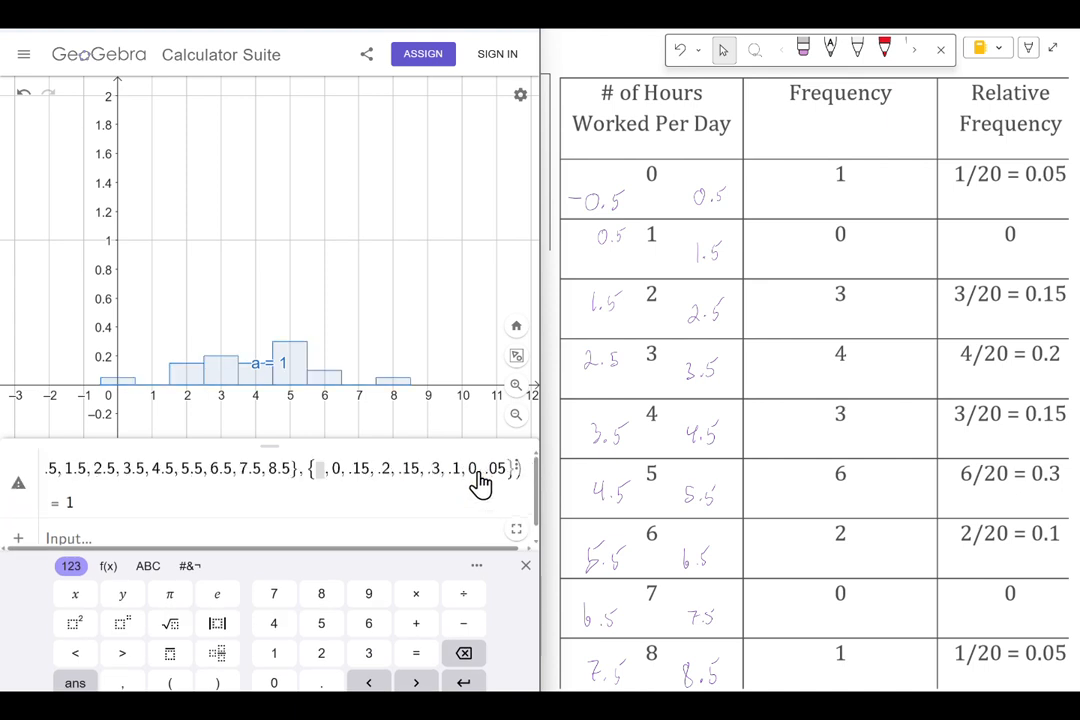
key(BackSpace)
key(BackSpace)
key(BackSpace)
key(BackSpace)
key(BackSpace)
key(BackSpace)
key(BackSpace)
key(BackSpace)
key(BackSpace)
key(BackSpace)
key(BackSpace)
key(BackSpace)
key(BackSpace)
key(BackSpace)
key(BackSpace)
key(BackSpace)
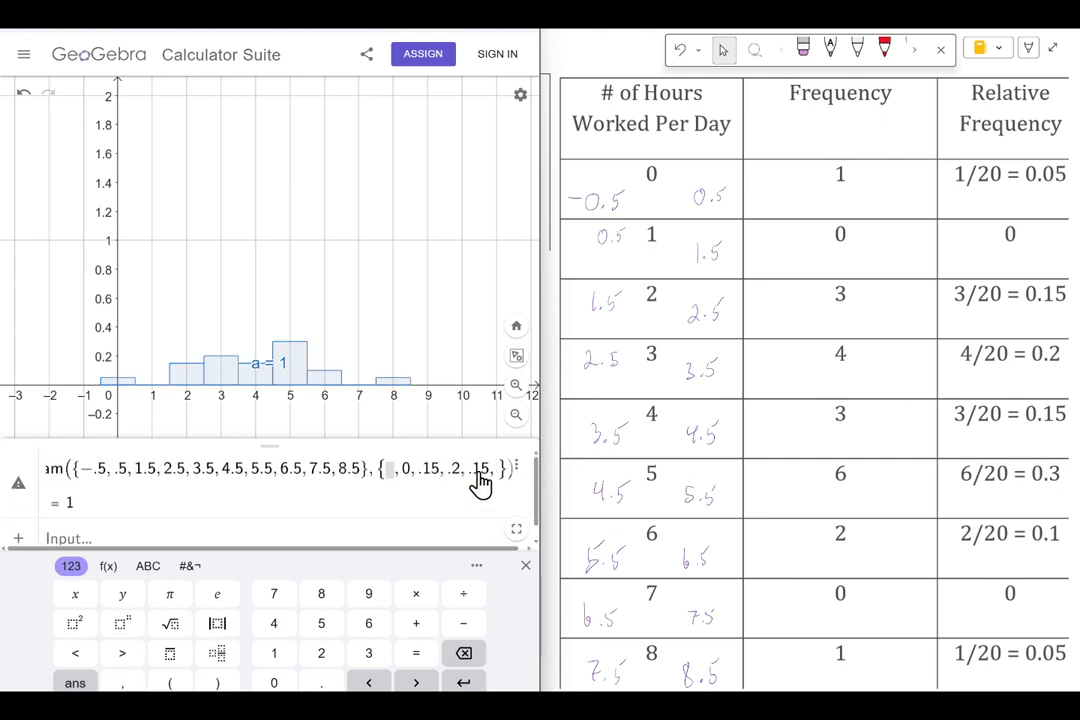
key(BackSpace)
key(BackSpace)
key(BackSpace)
key(BackSpace)
key(BackSpace)
key(BackSpace)
key(BackSpace)
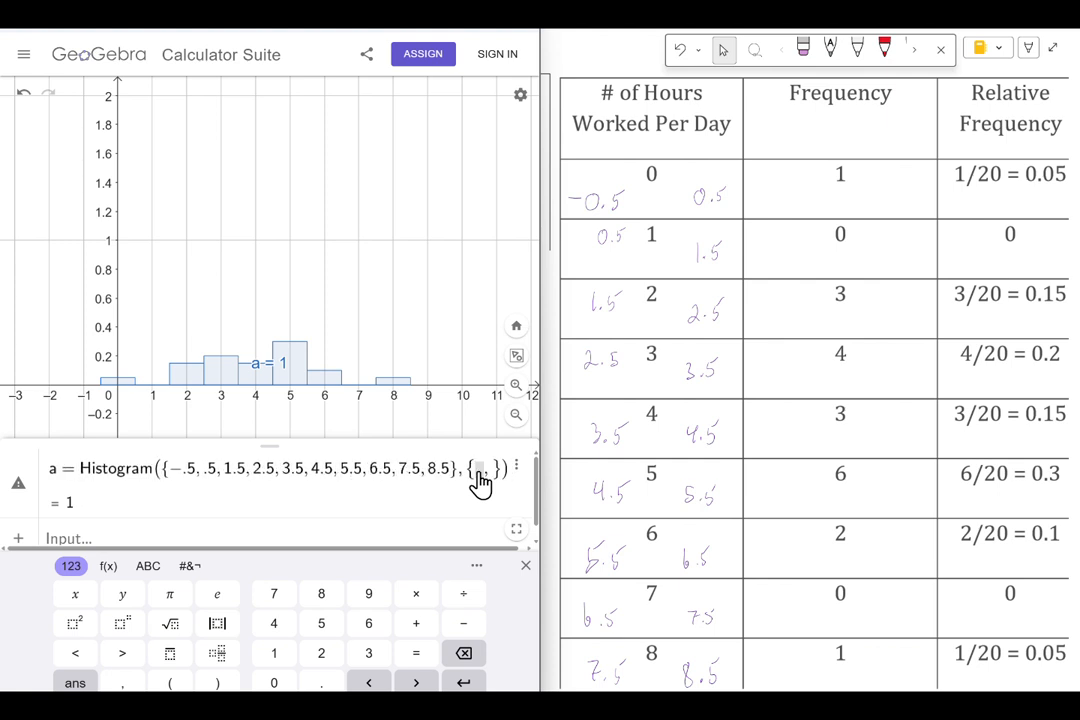
Step: Fill the second list with the cumulative frequencies 1, 1, 4, 8, 11, 17, 19, 19, 20 and update the histogram
scroll(905, 452, right, 5)
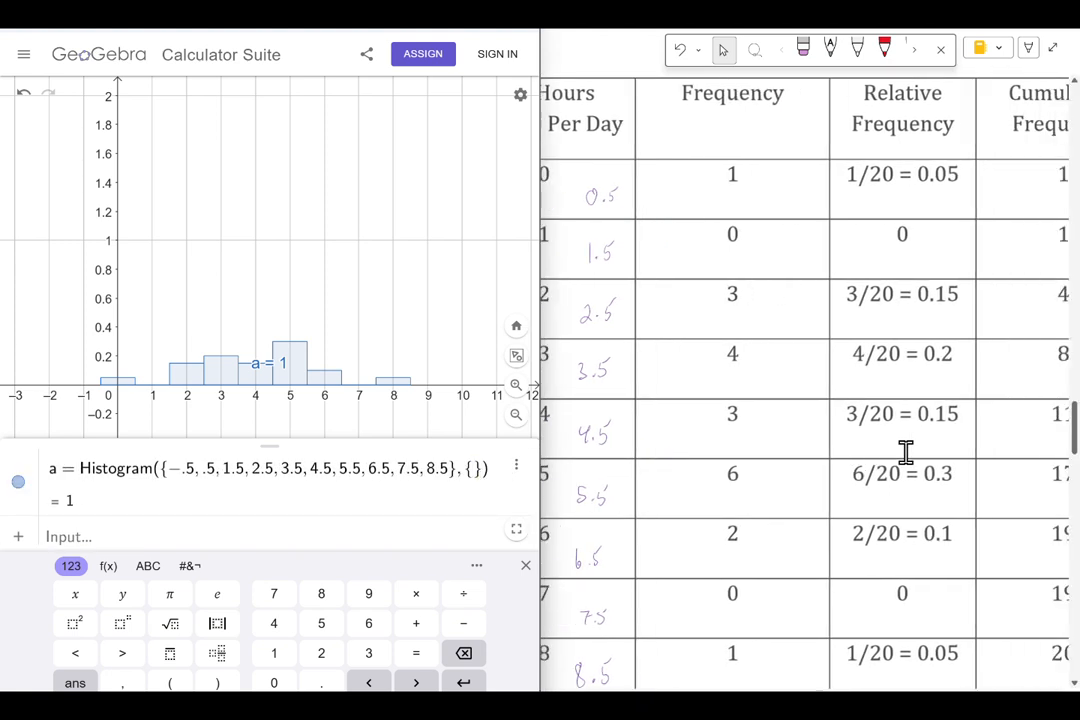
text(1, )
text(1, 4, 8)
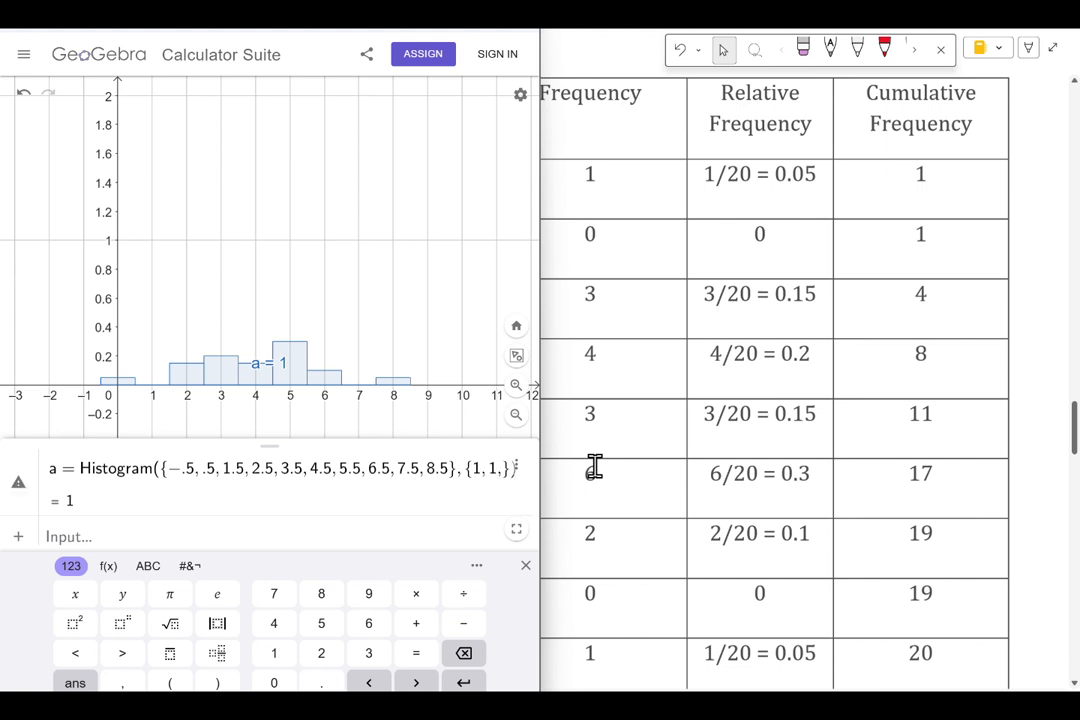
text(, 11, 17)
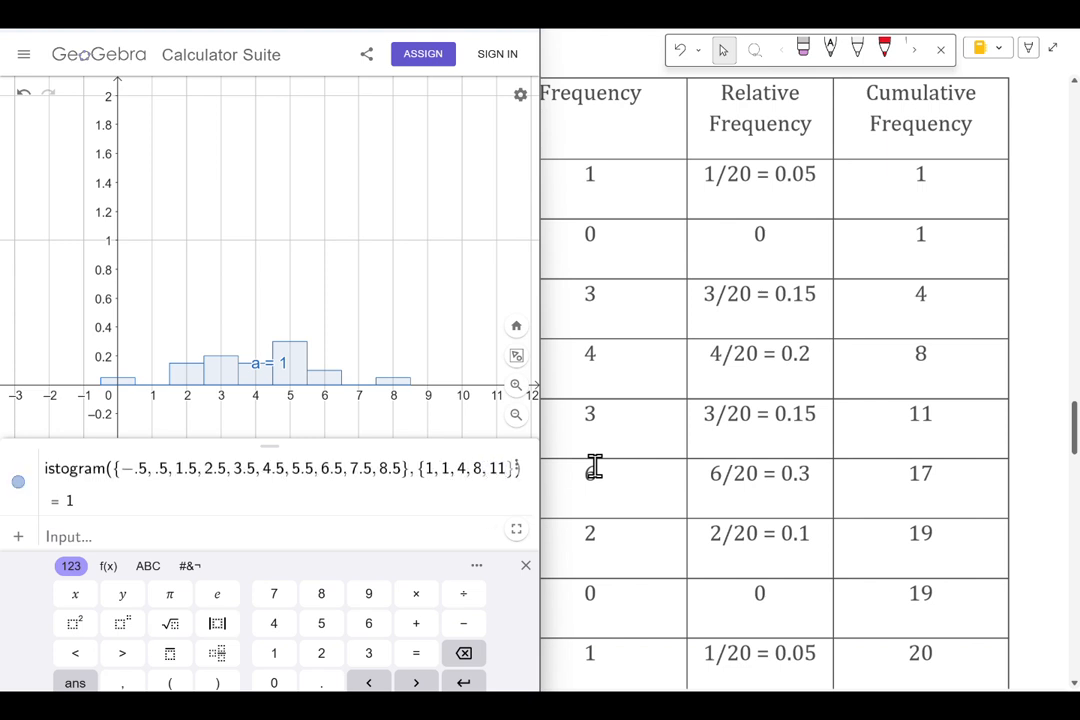
text(, 19, )
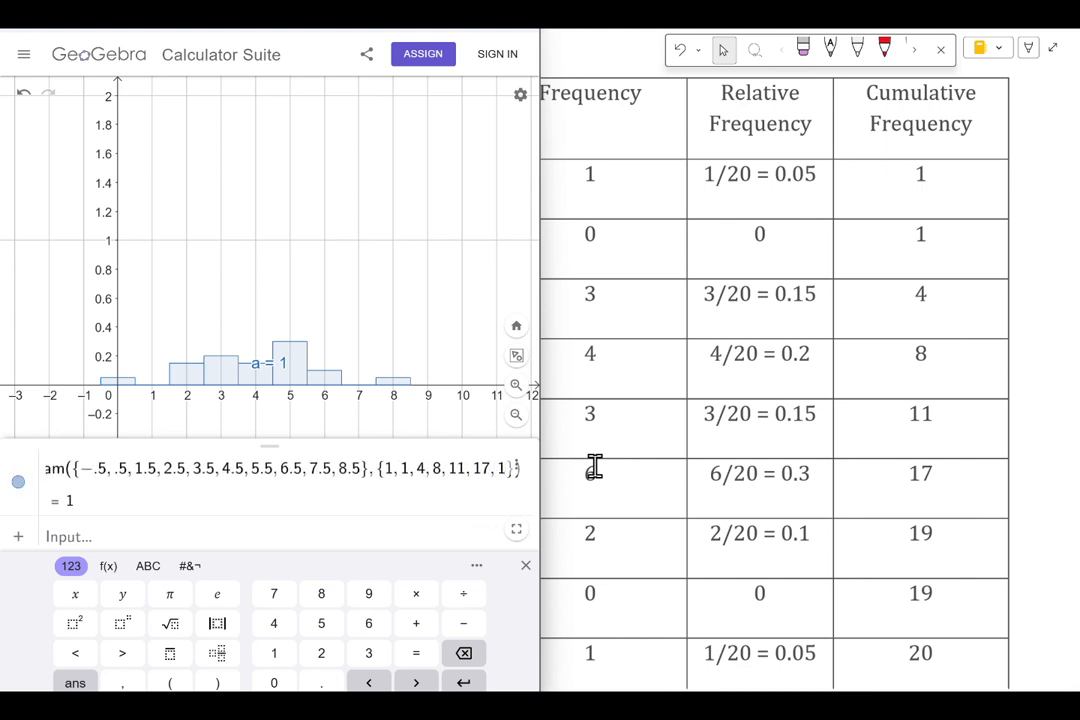
text(19, 20)
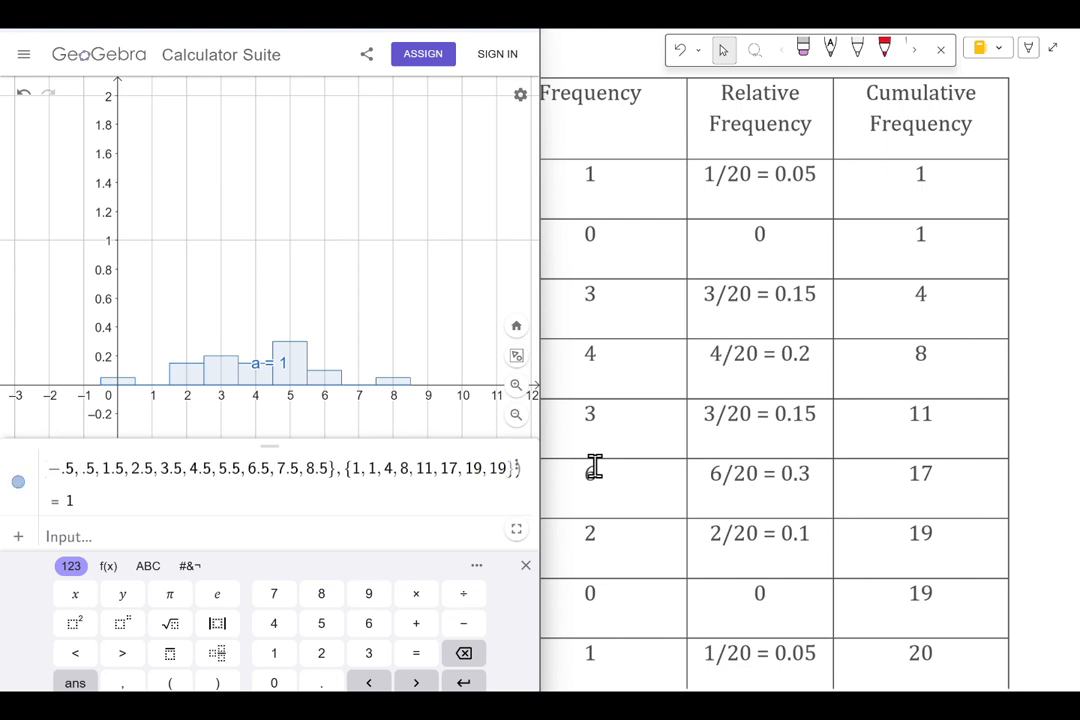
key(Return)
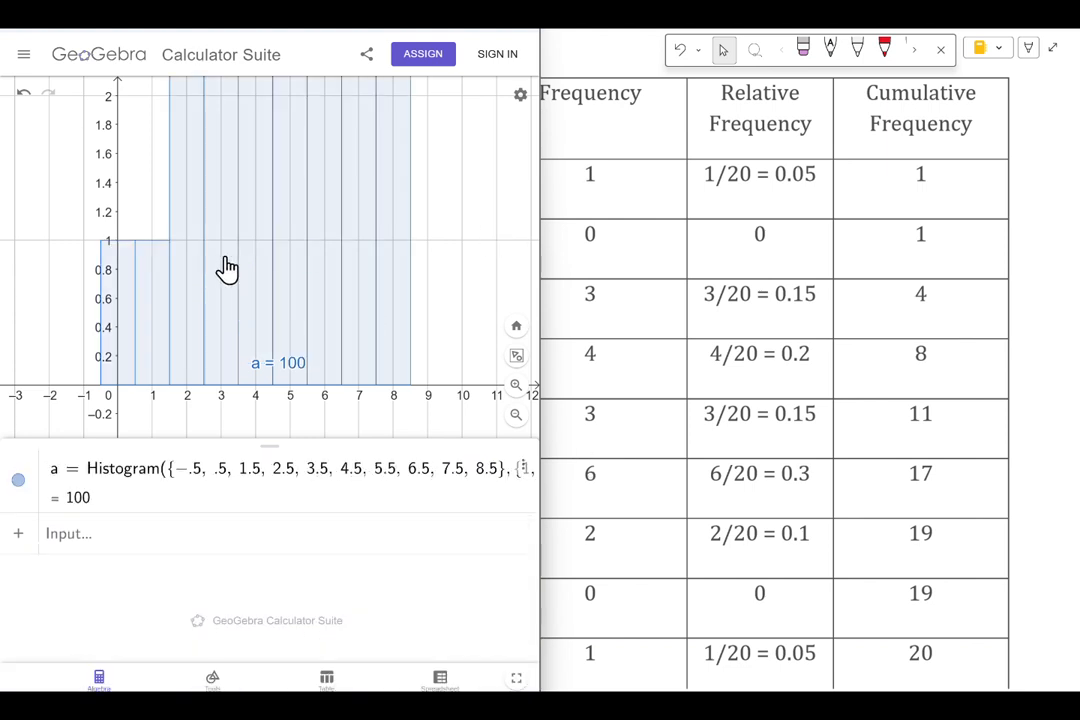
Step: Raise the graph view's y maximum to 22.13689 to fit the cumulative bars, and close the settings
click(522, 100)
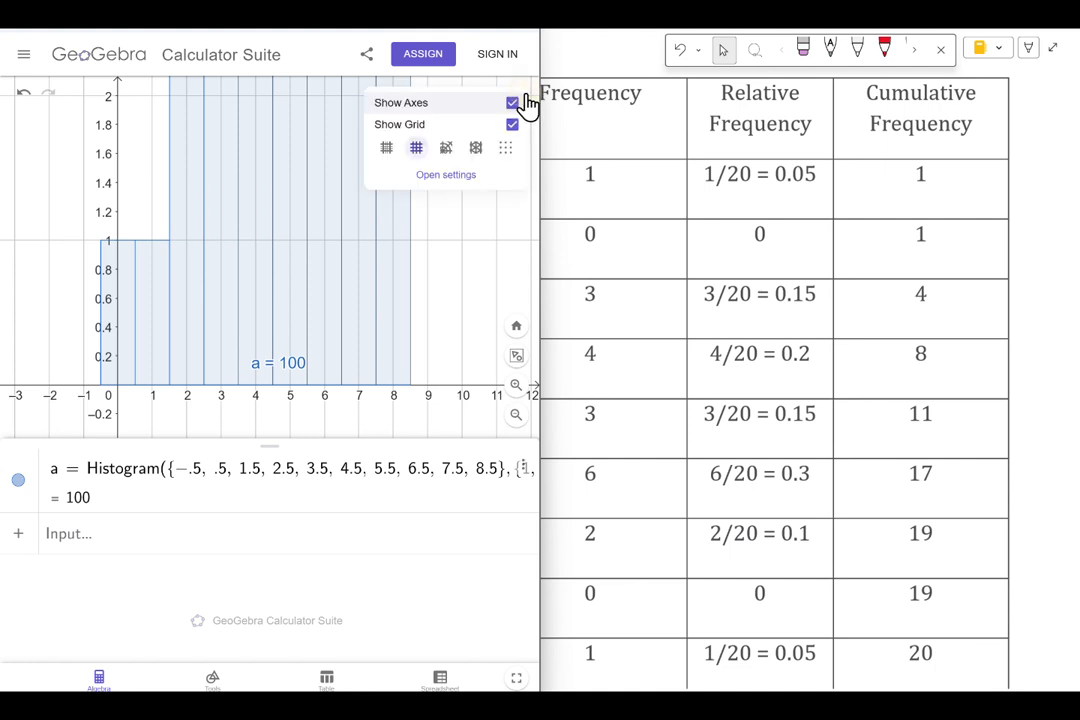
click(468, 182)
click(340, 244)
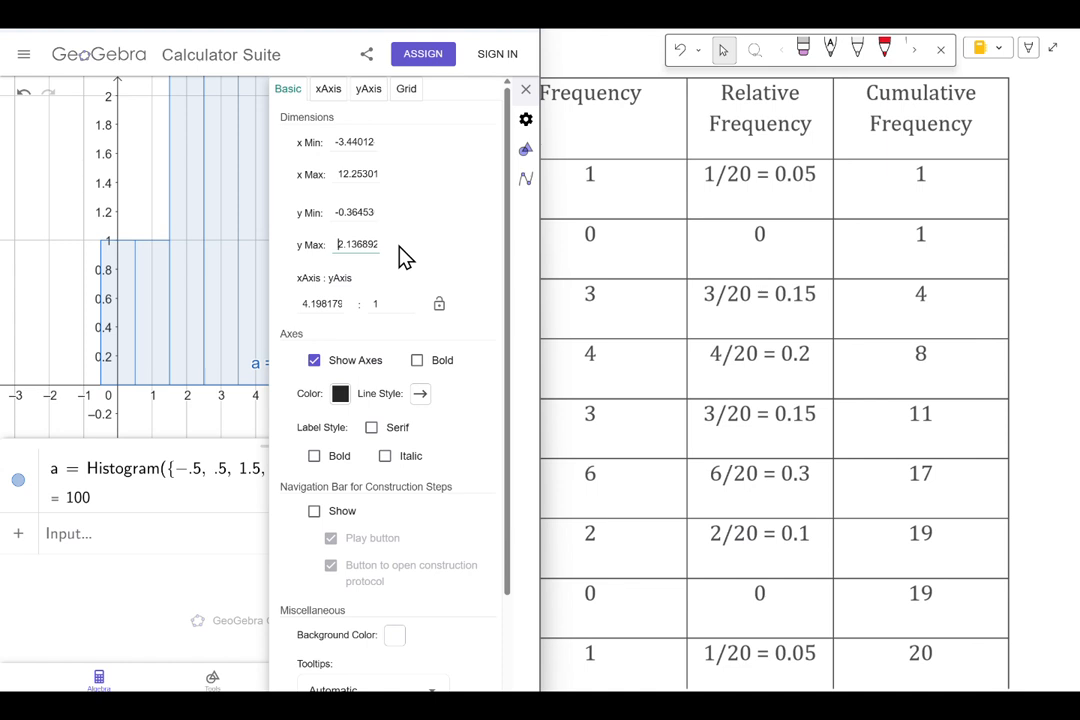
text(2)
key(Return)
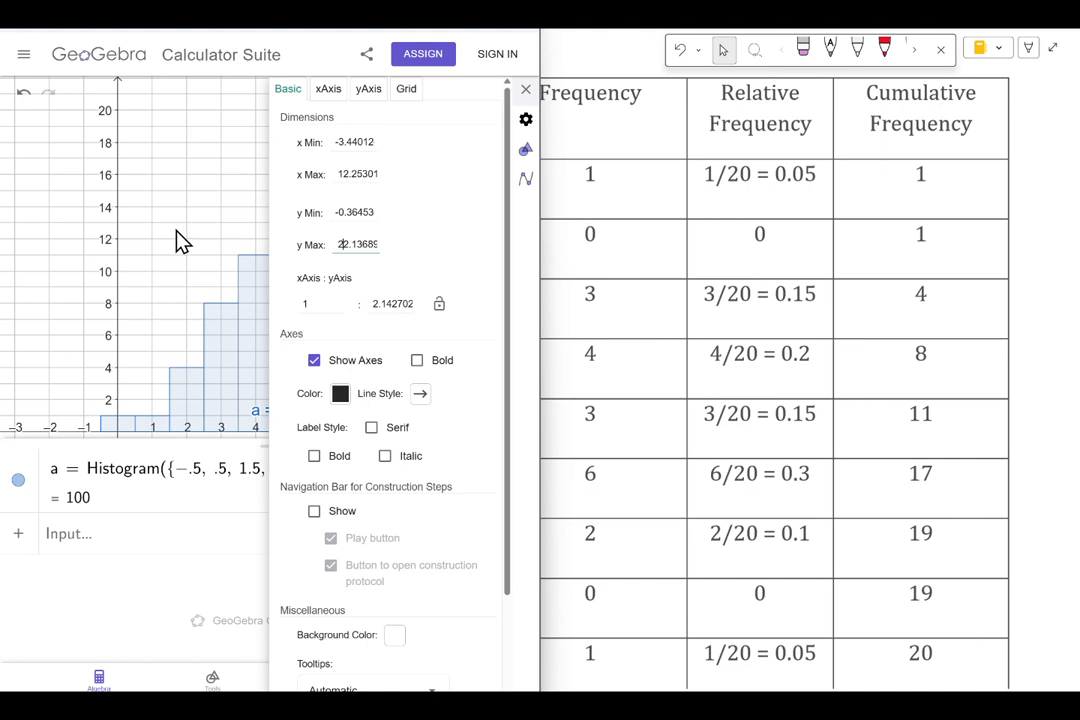
click(525, 89)
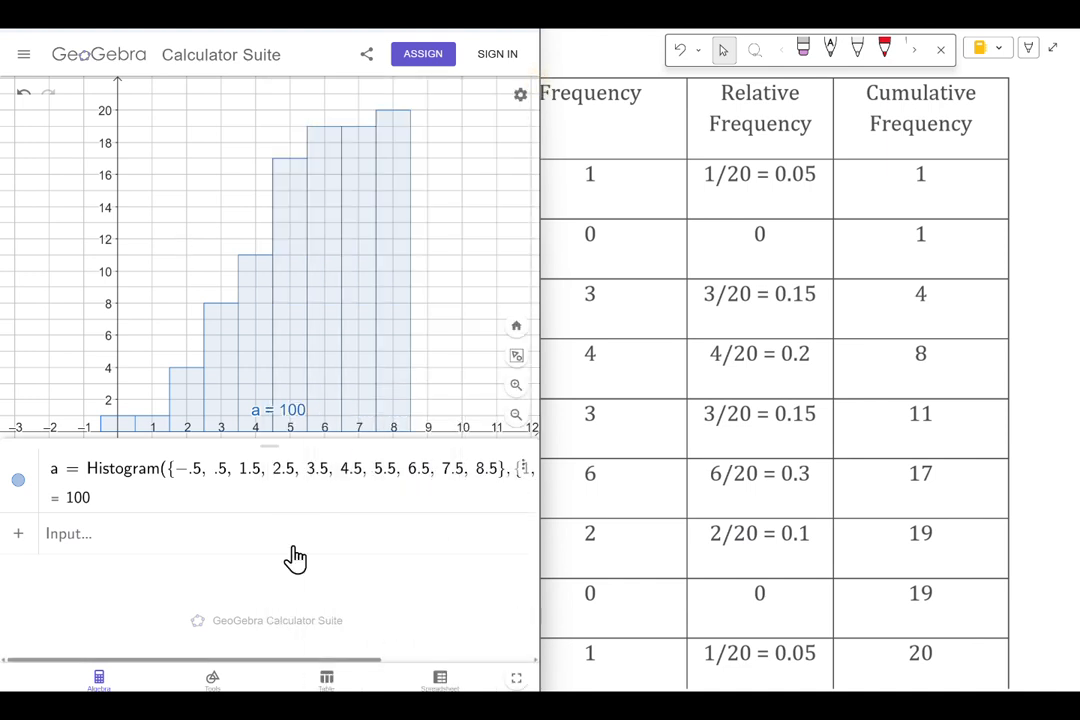